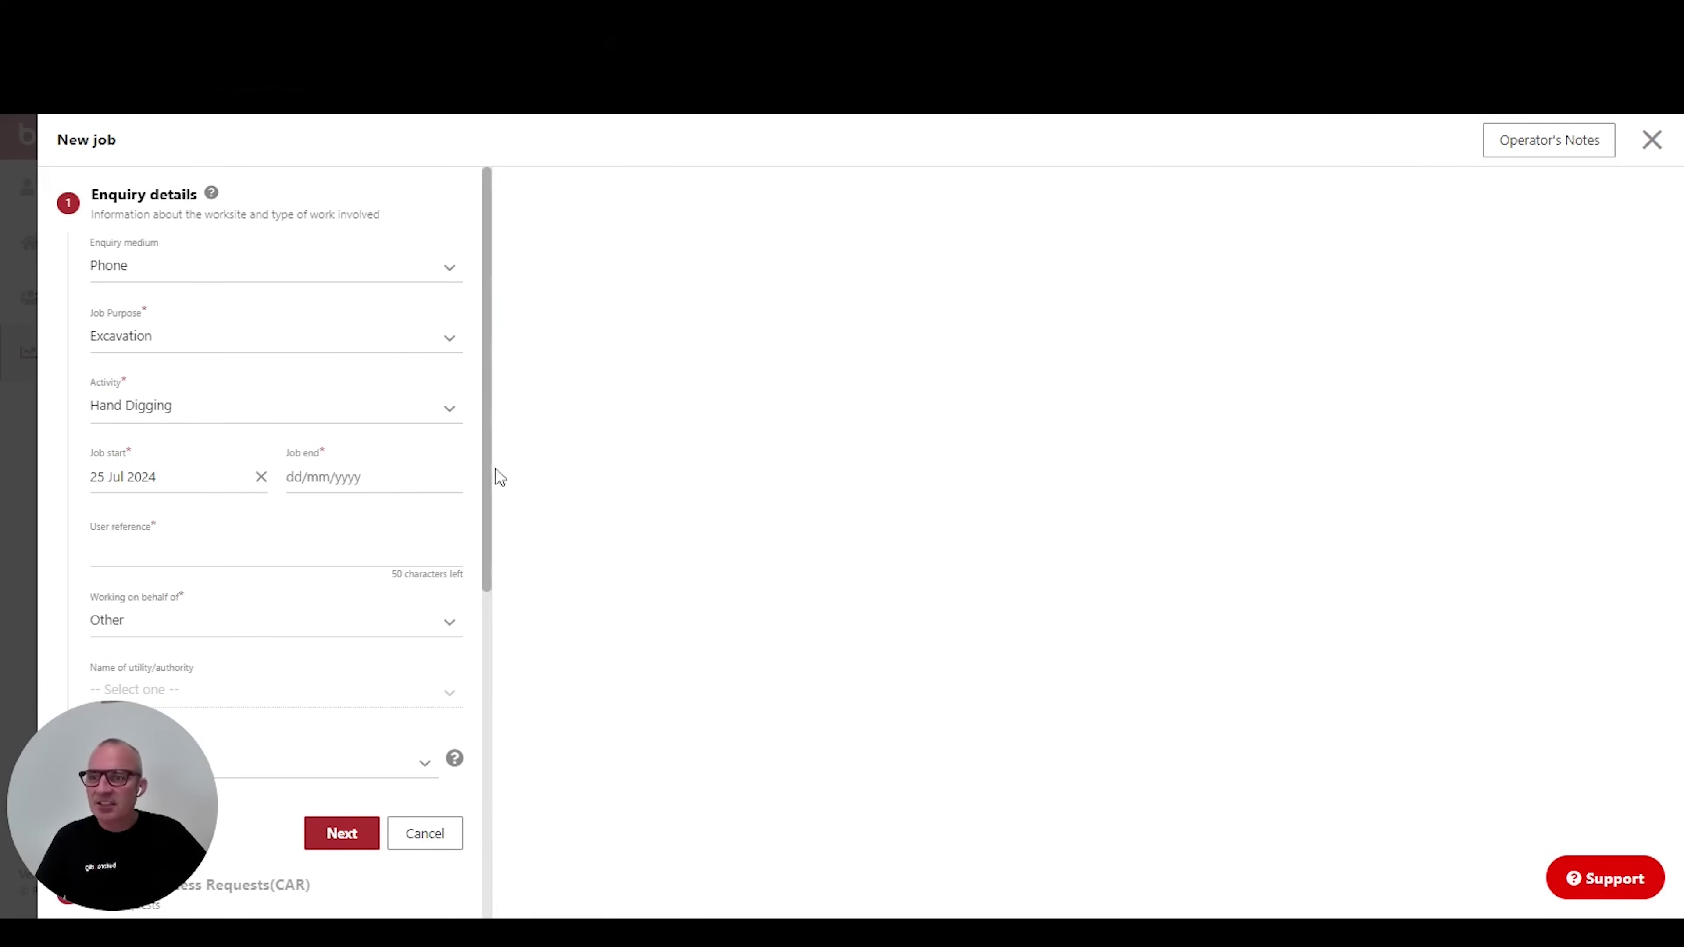
Set the job end date to 26 Jul 2024 and the user reference to TEST.
left_click(378, 472)
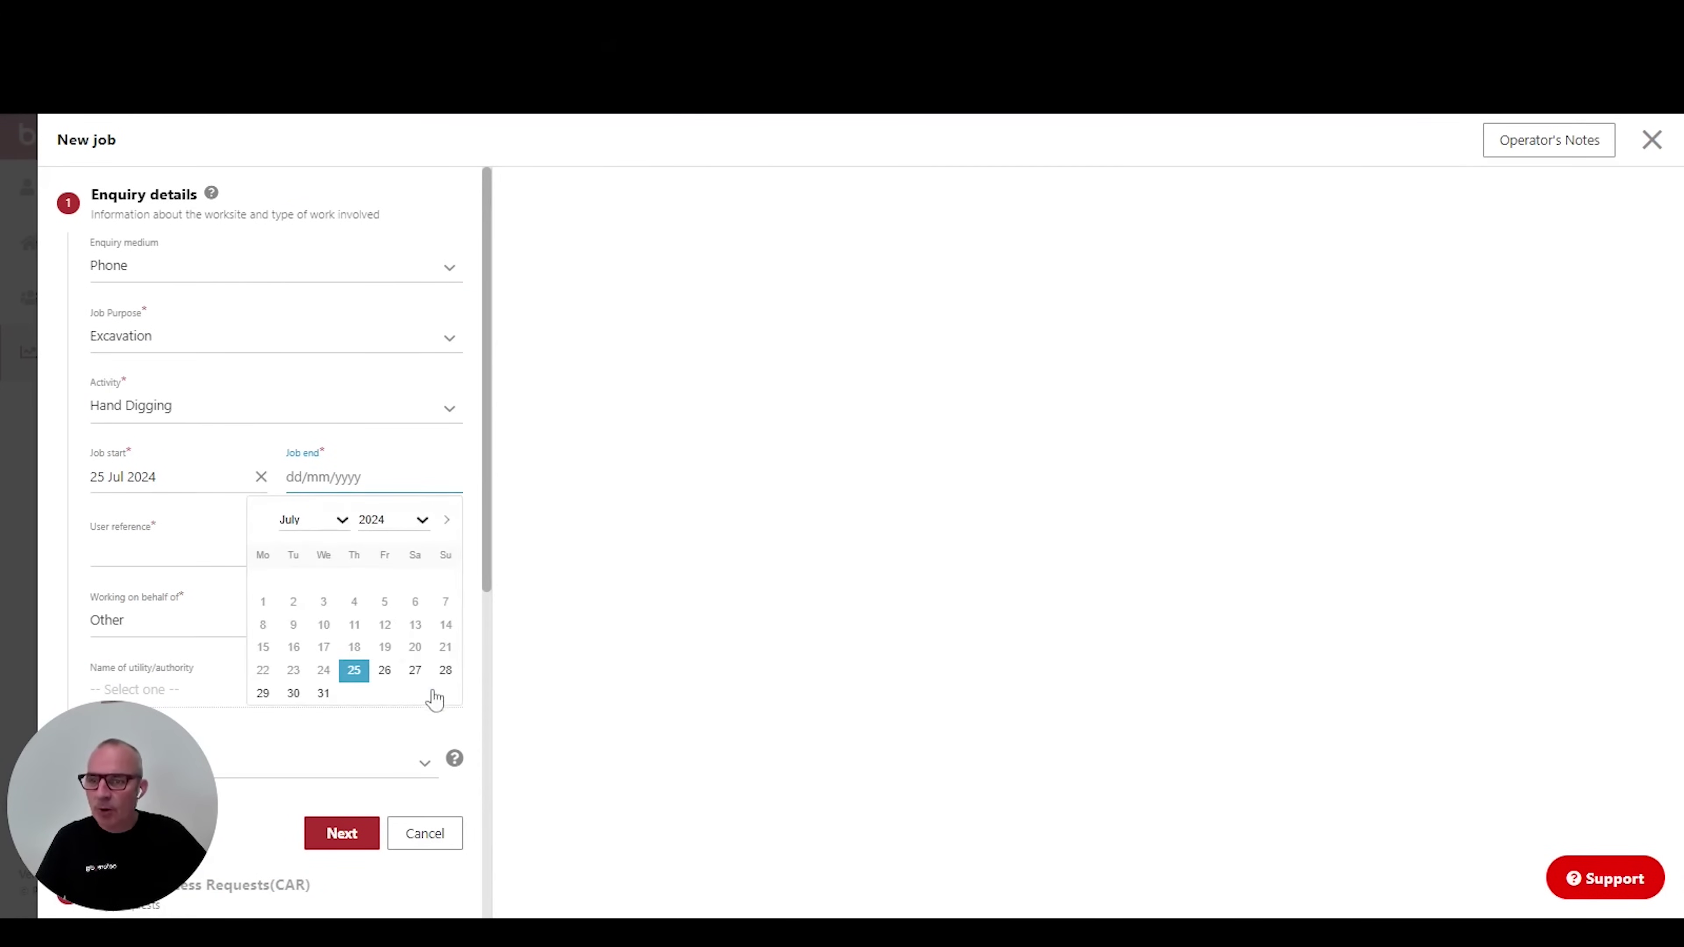
left_click(386, 671)
left_click_drag(139, 738, 1170, 738)
left_click(120, 529)
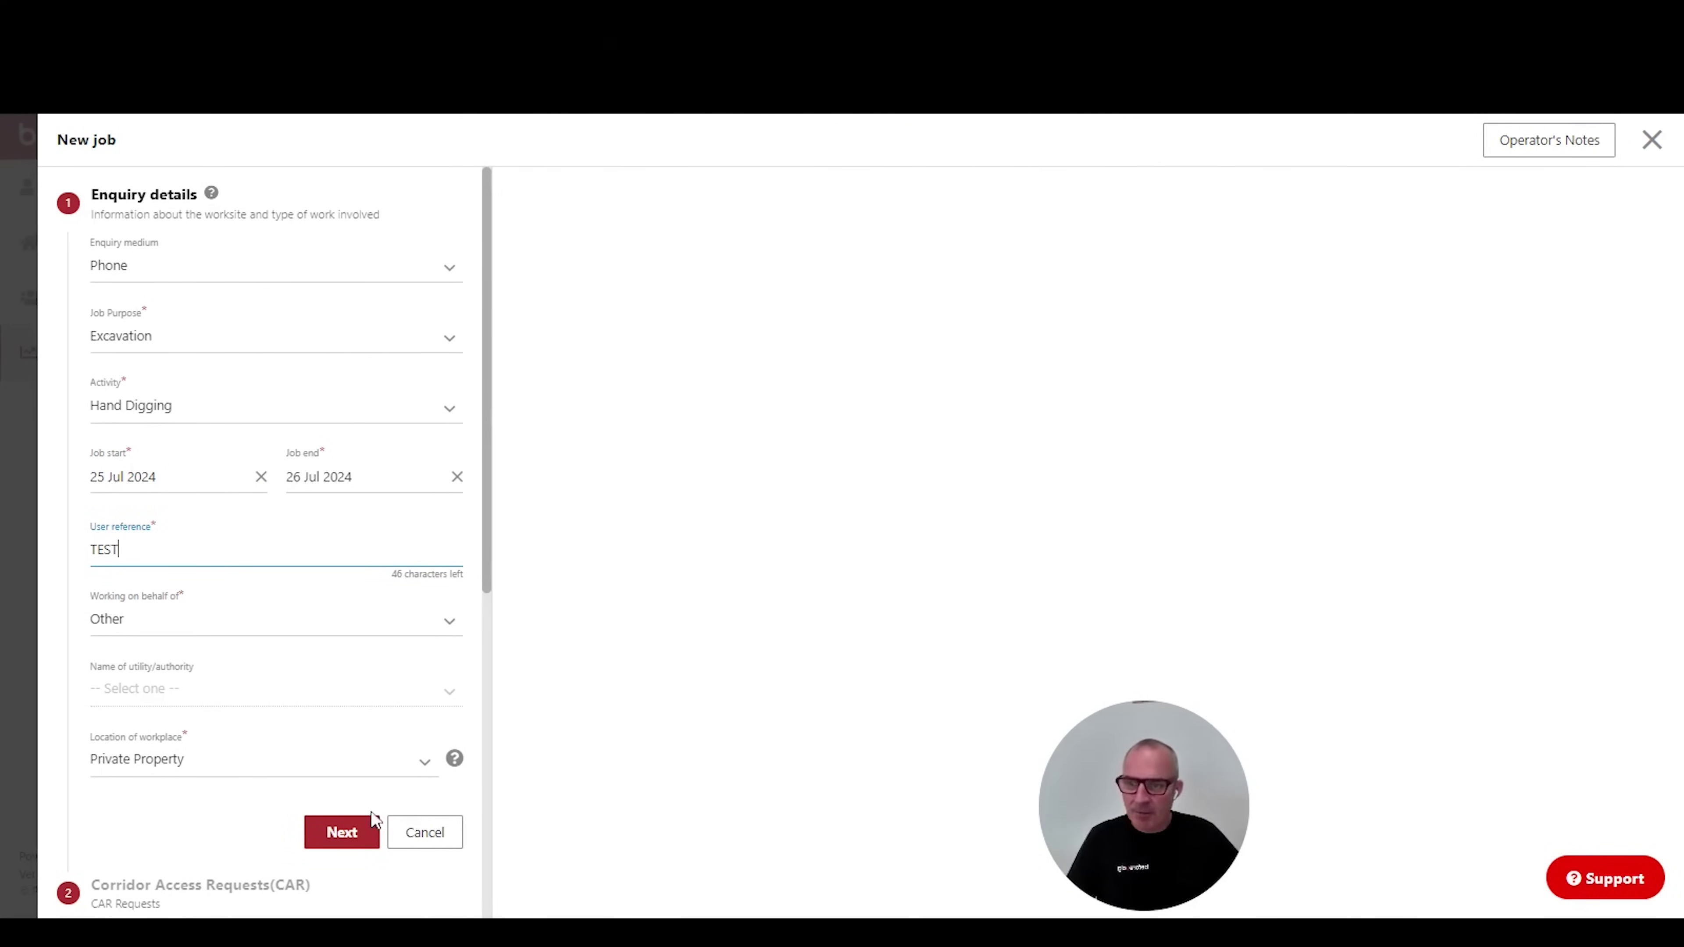
left_click(341, 834)
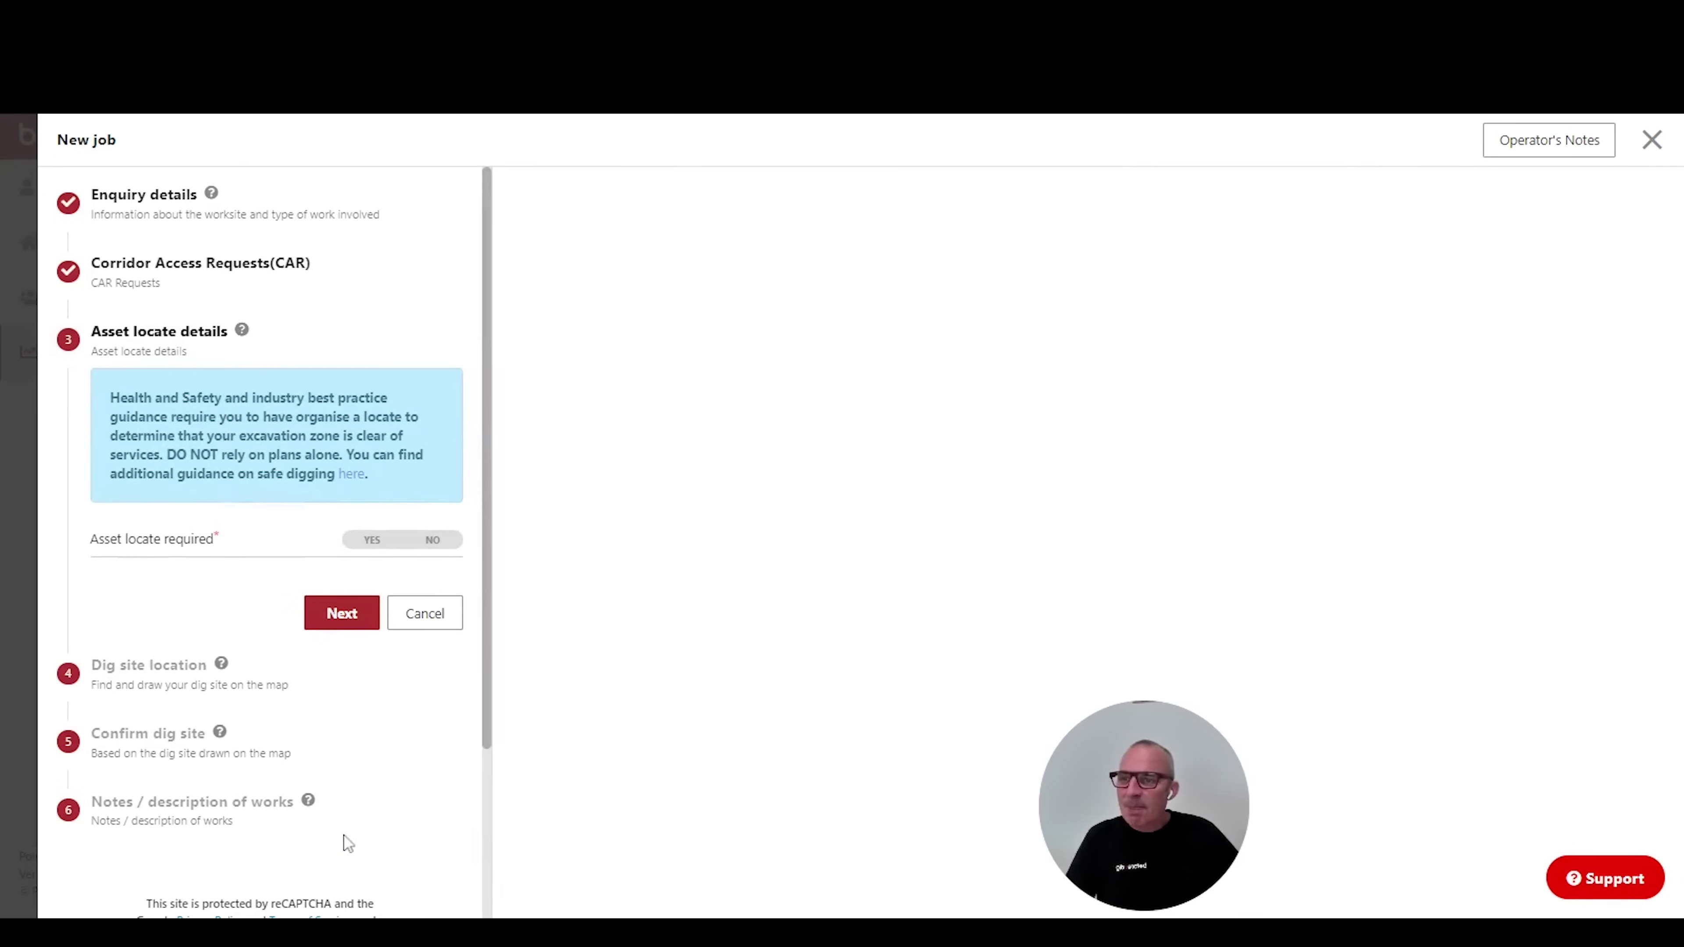
Decline an asset locate and move on to the dig site location step.
left_click(433, 539)
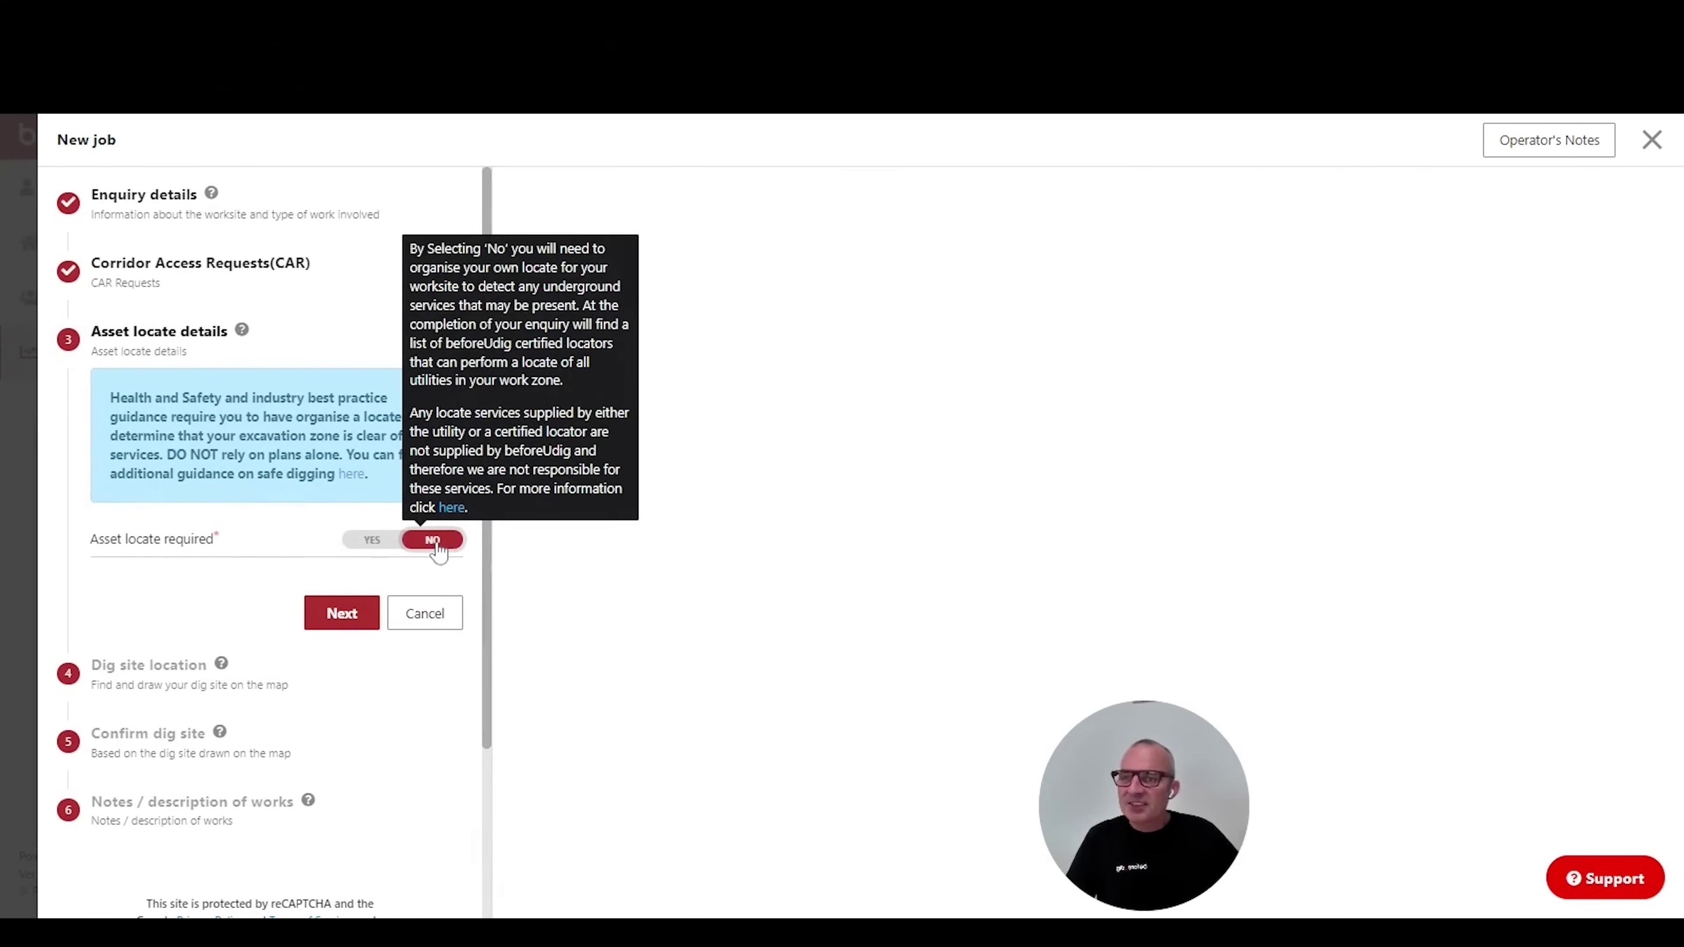
left_click(331, 617)
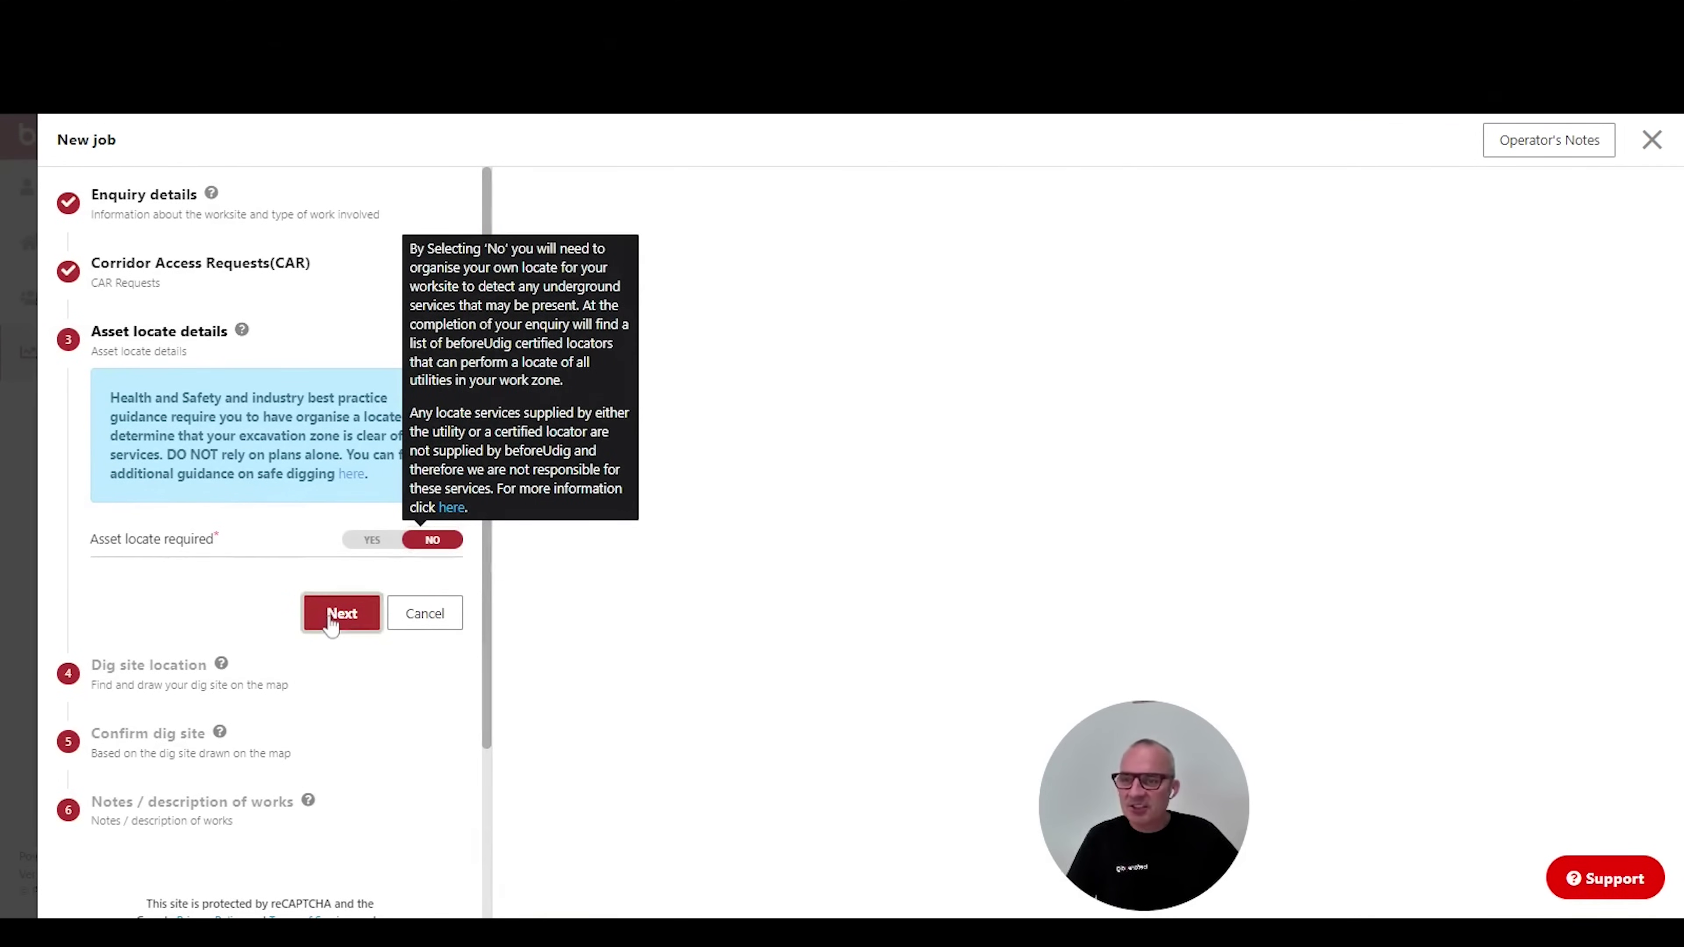
left_click(276, 574)
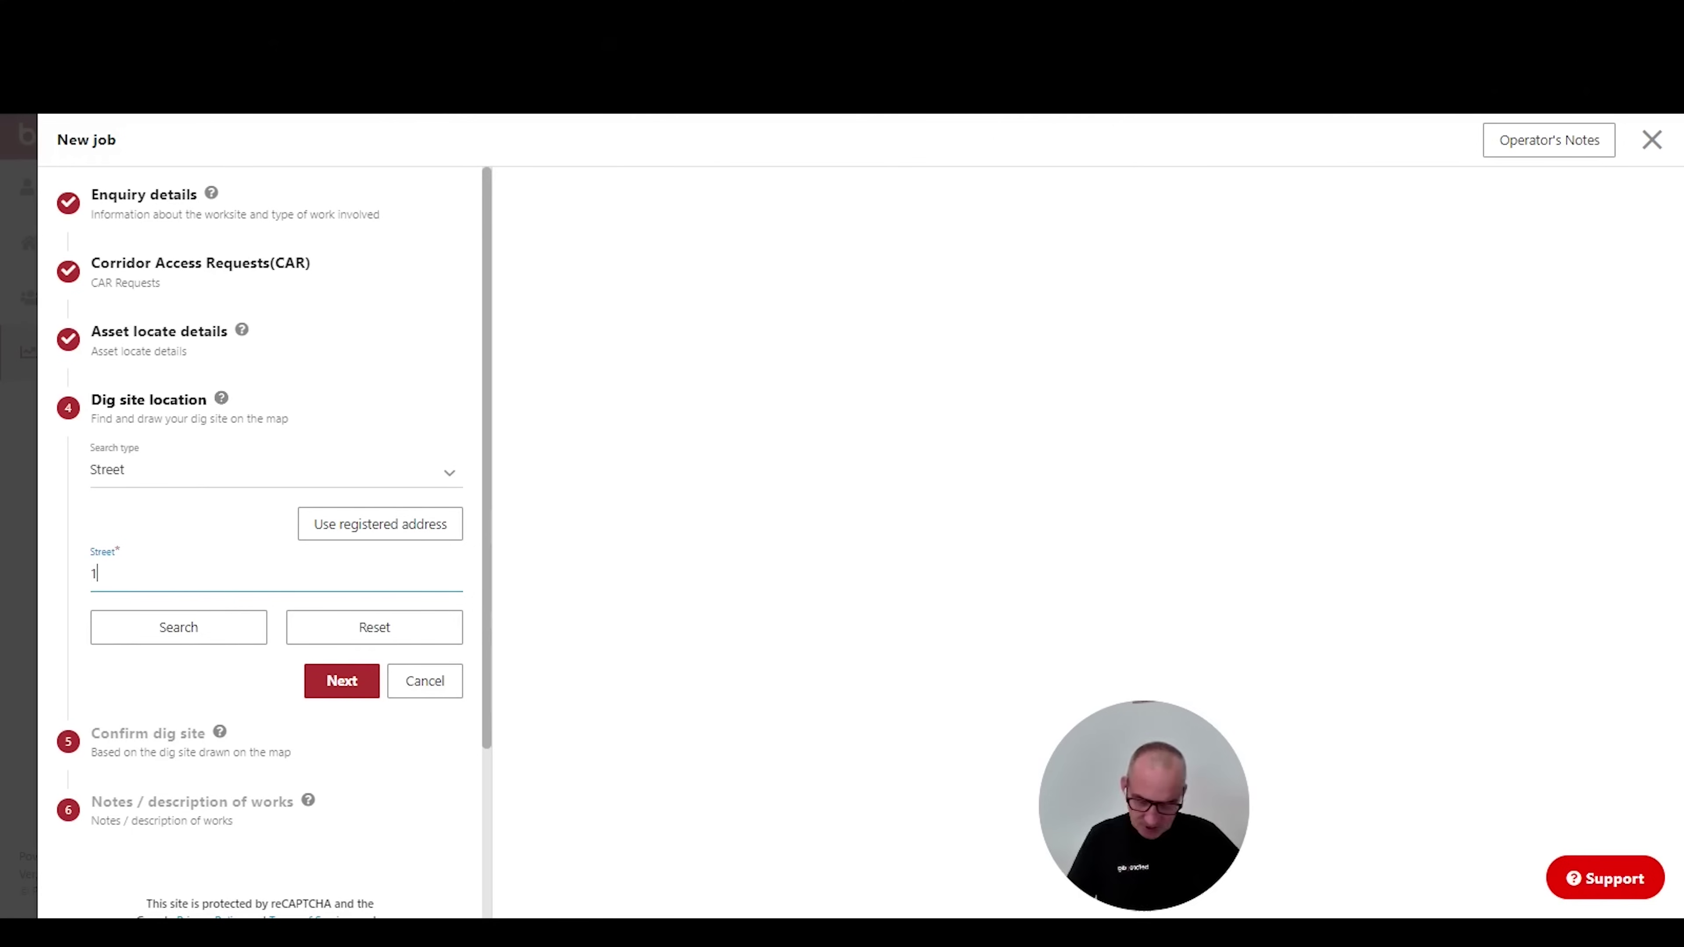
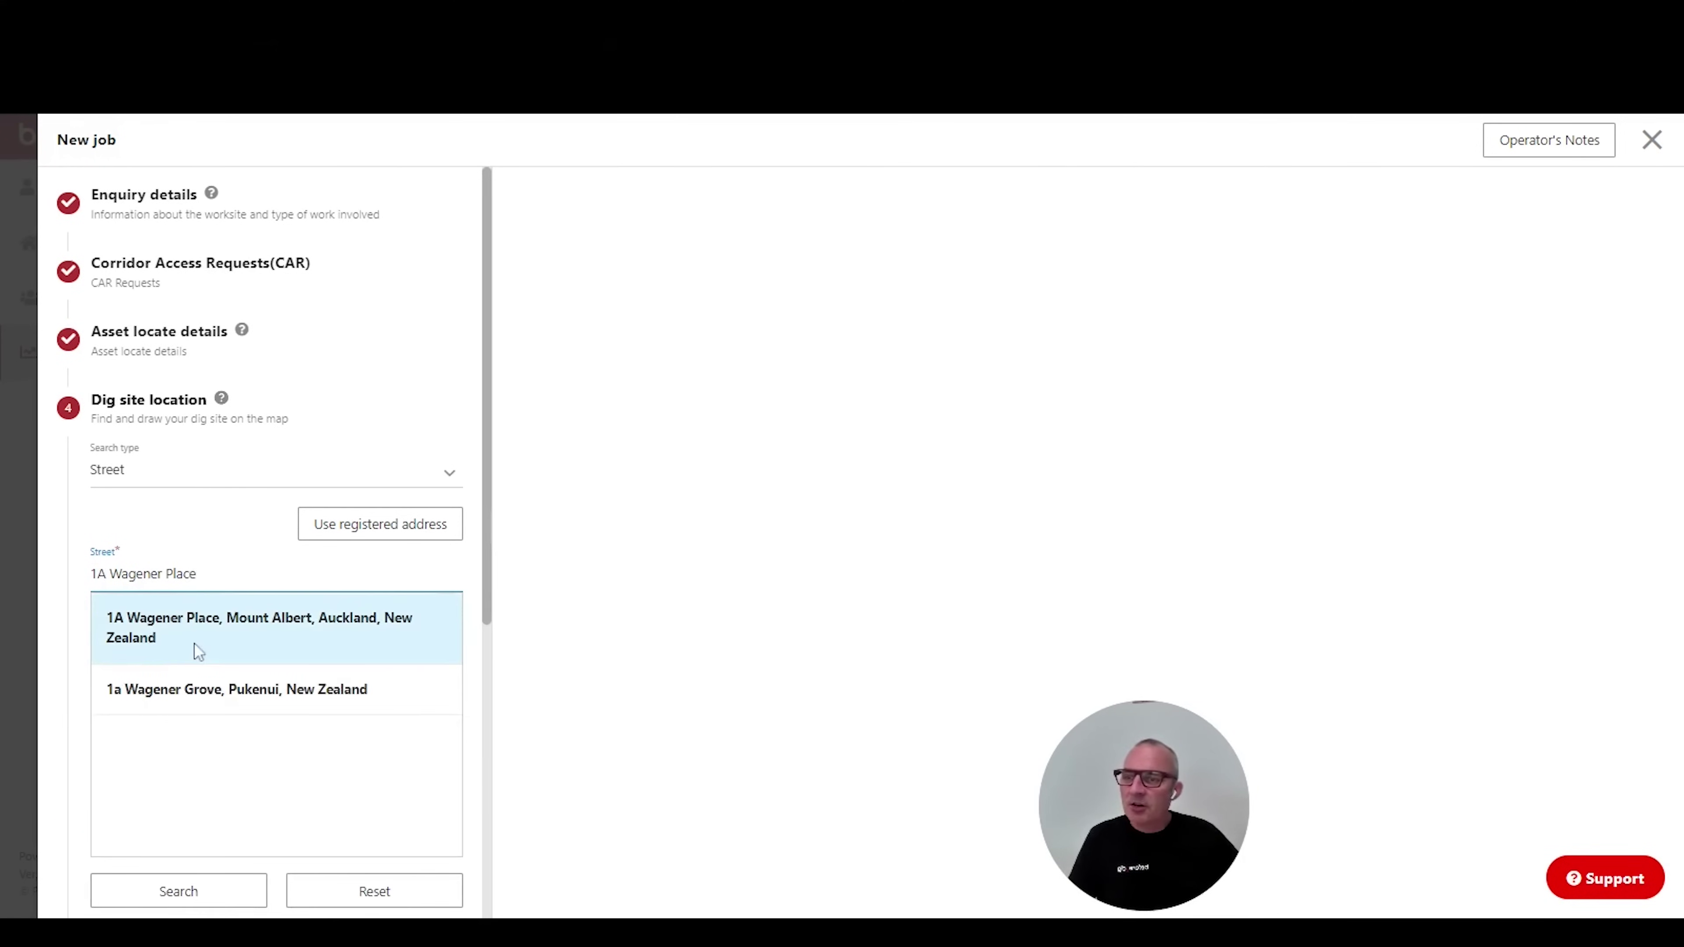
left_click(193, 642)
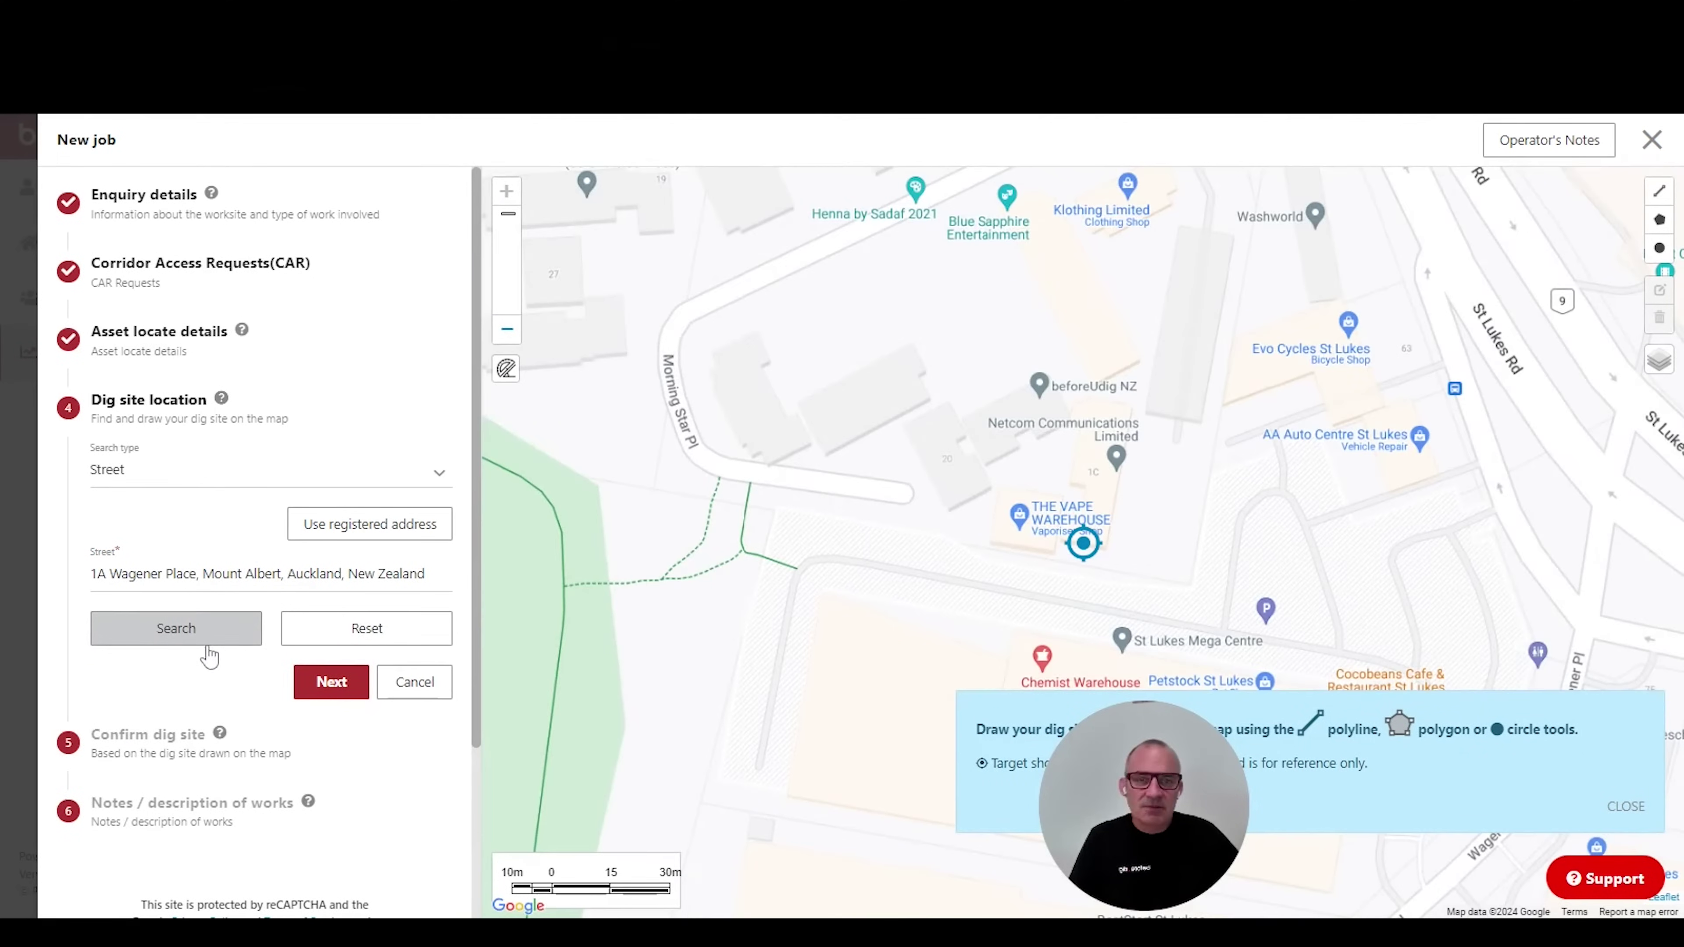
left_click_drag(1304, 601, 1042, 530)
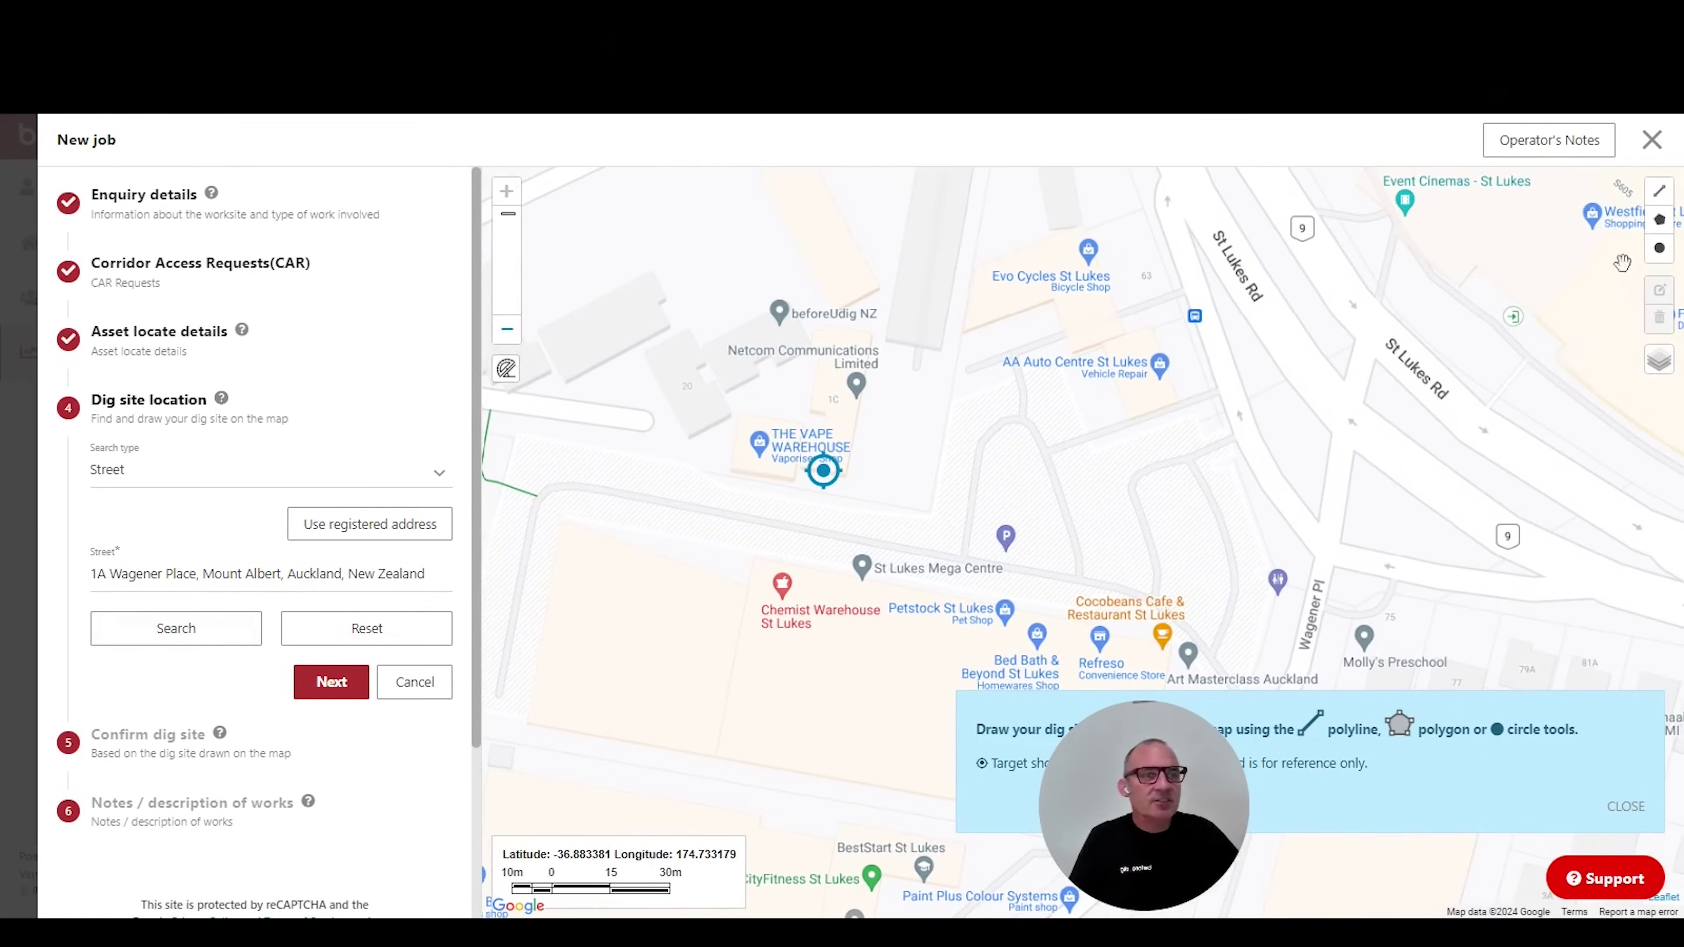
Draw a four-corner polygon around the dig site and continue to confirmation.
left_click(1659, 225)
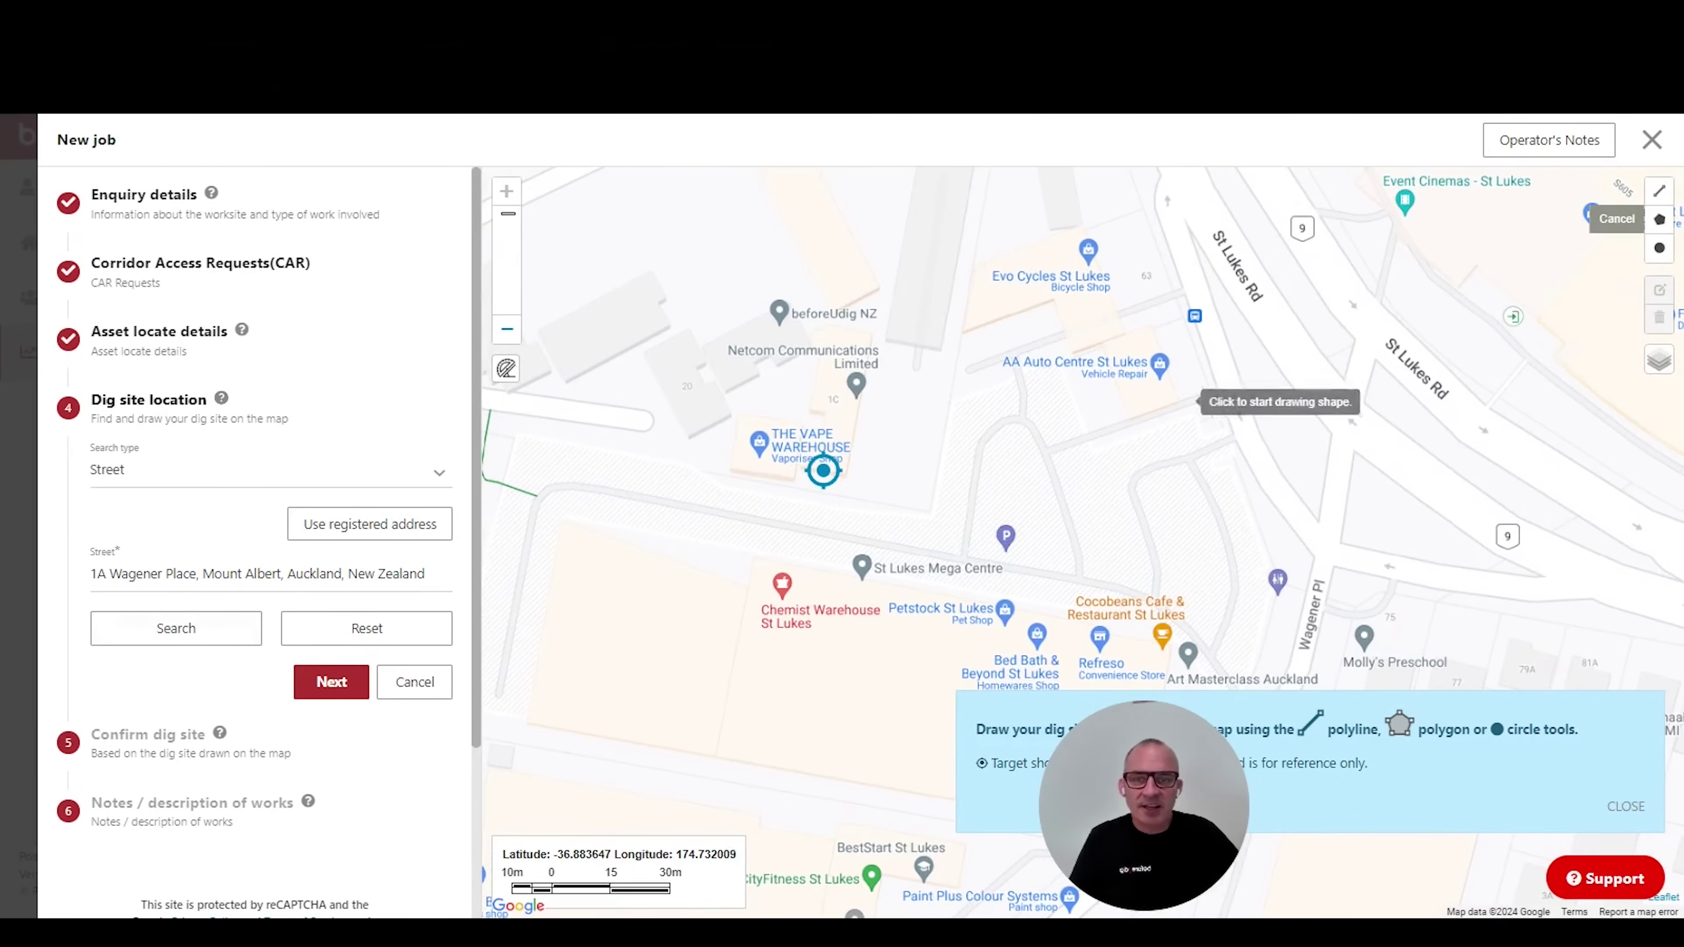
left_click(931, 542)
left_click(1026, 564)
left_click(1018, 587)
left_click(928, 568)
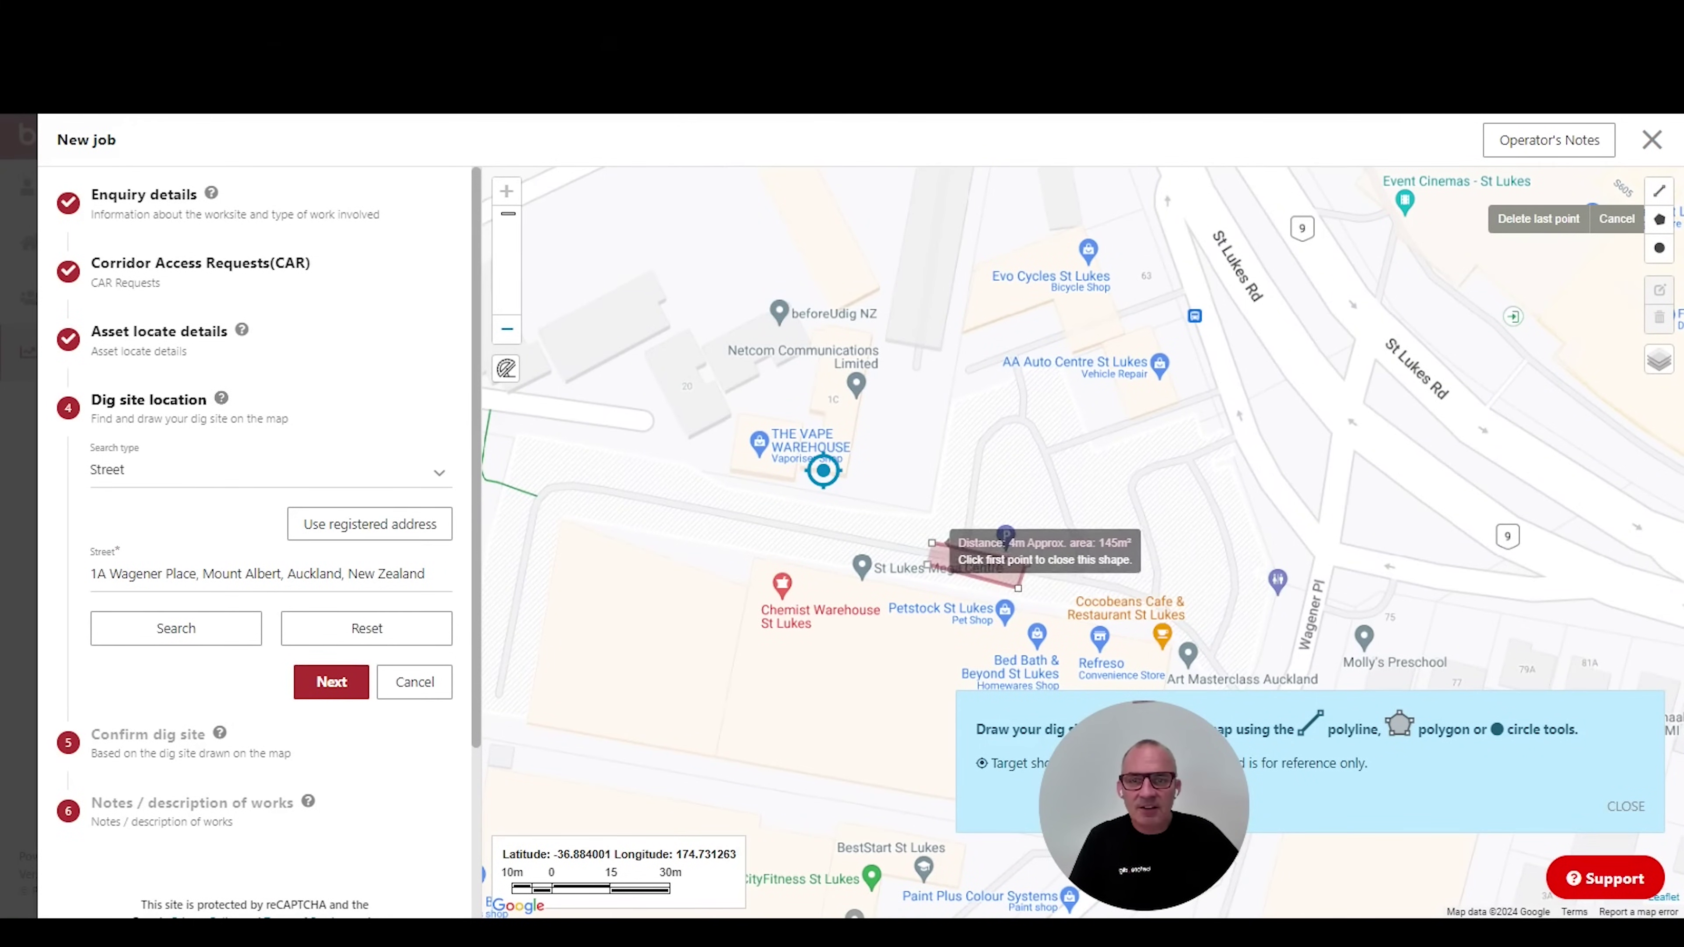
left_click(932, 542)
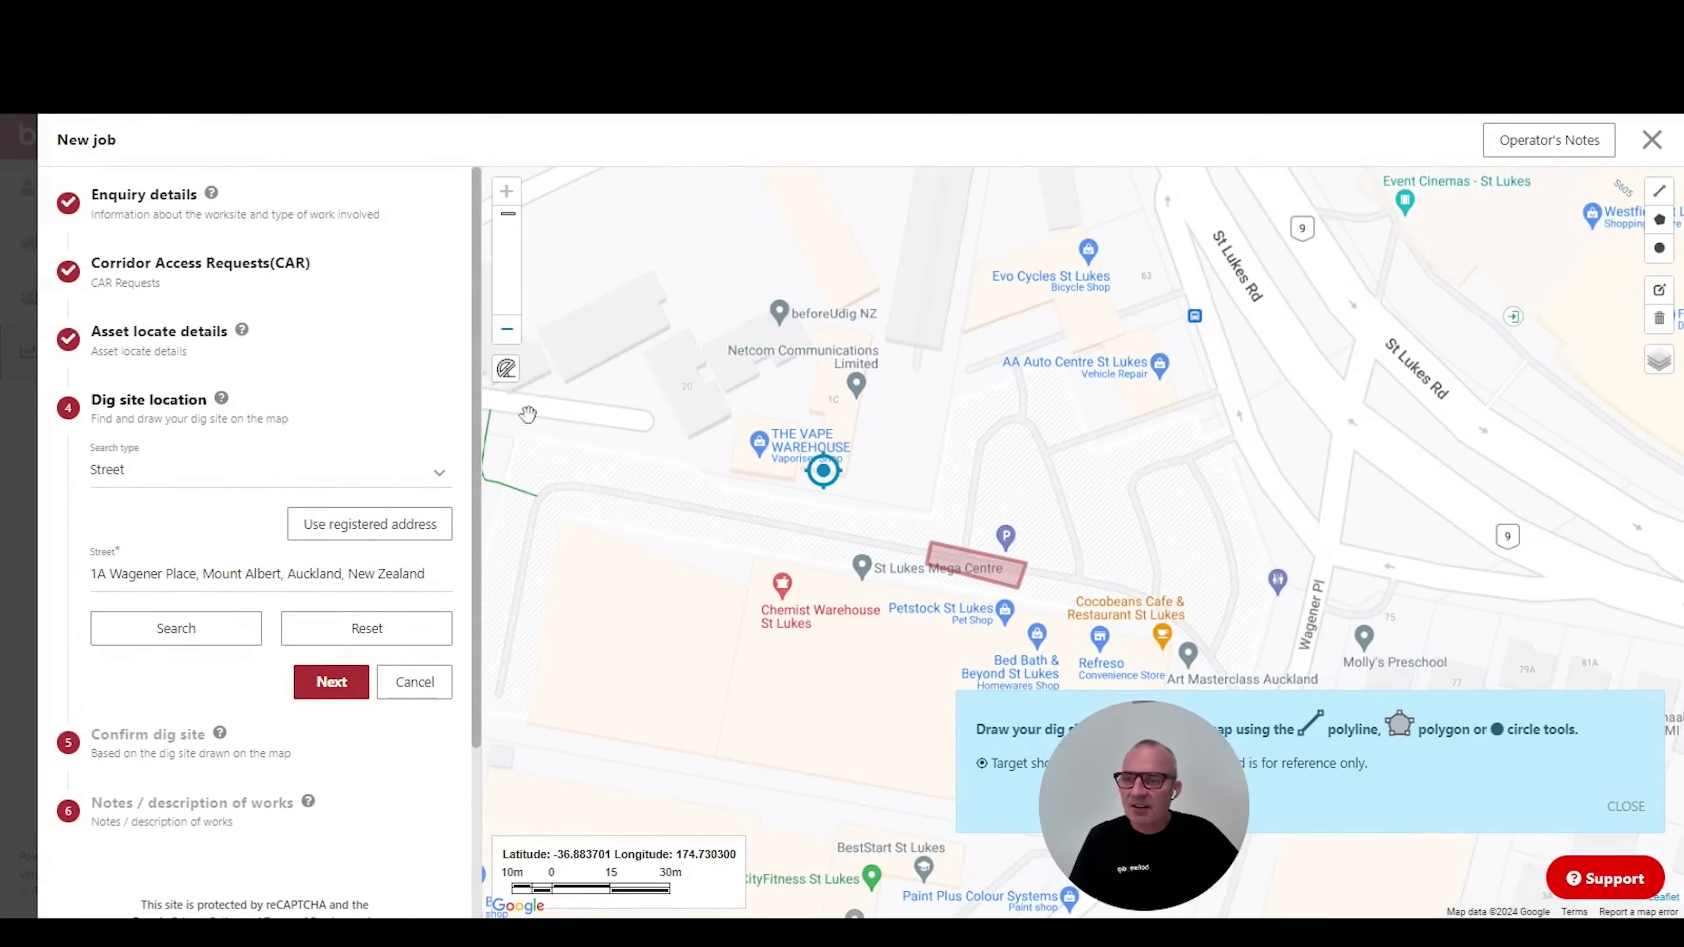
left_click(341, 688)
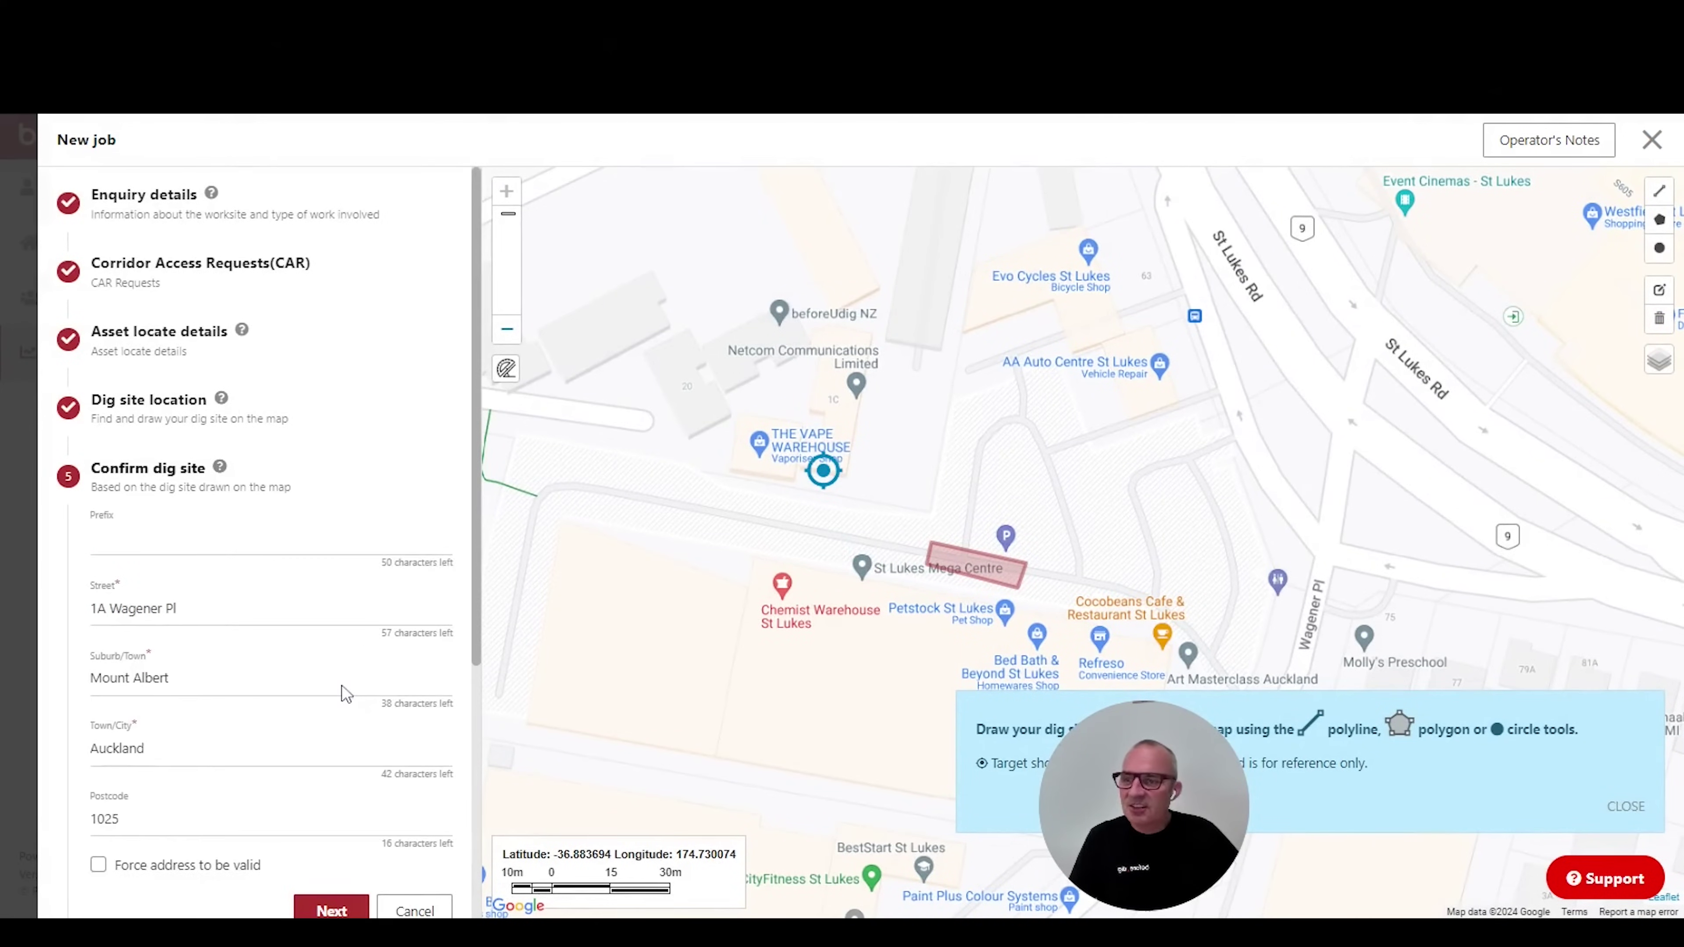
scroll(342, 692, "down", 3)
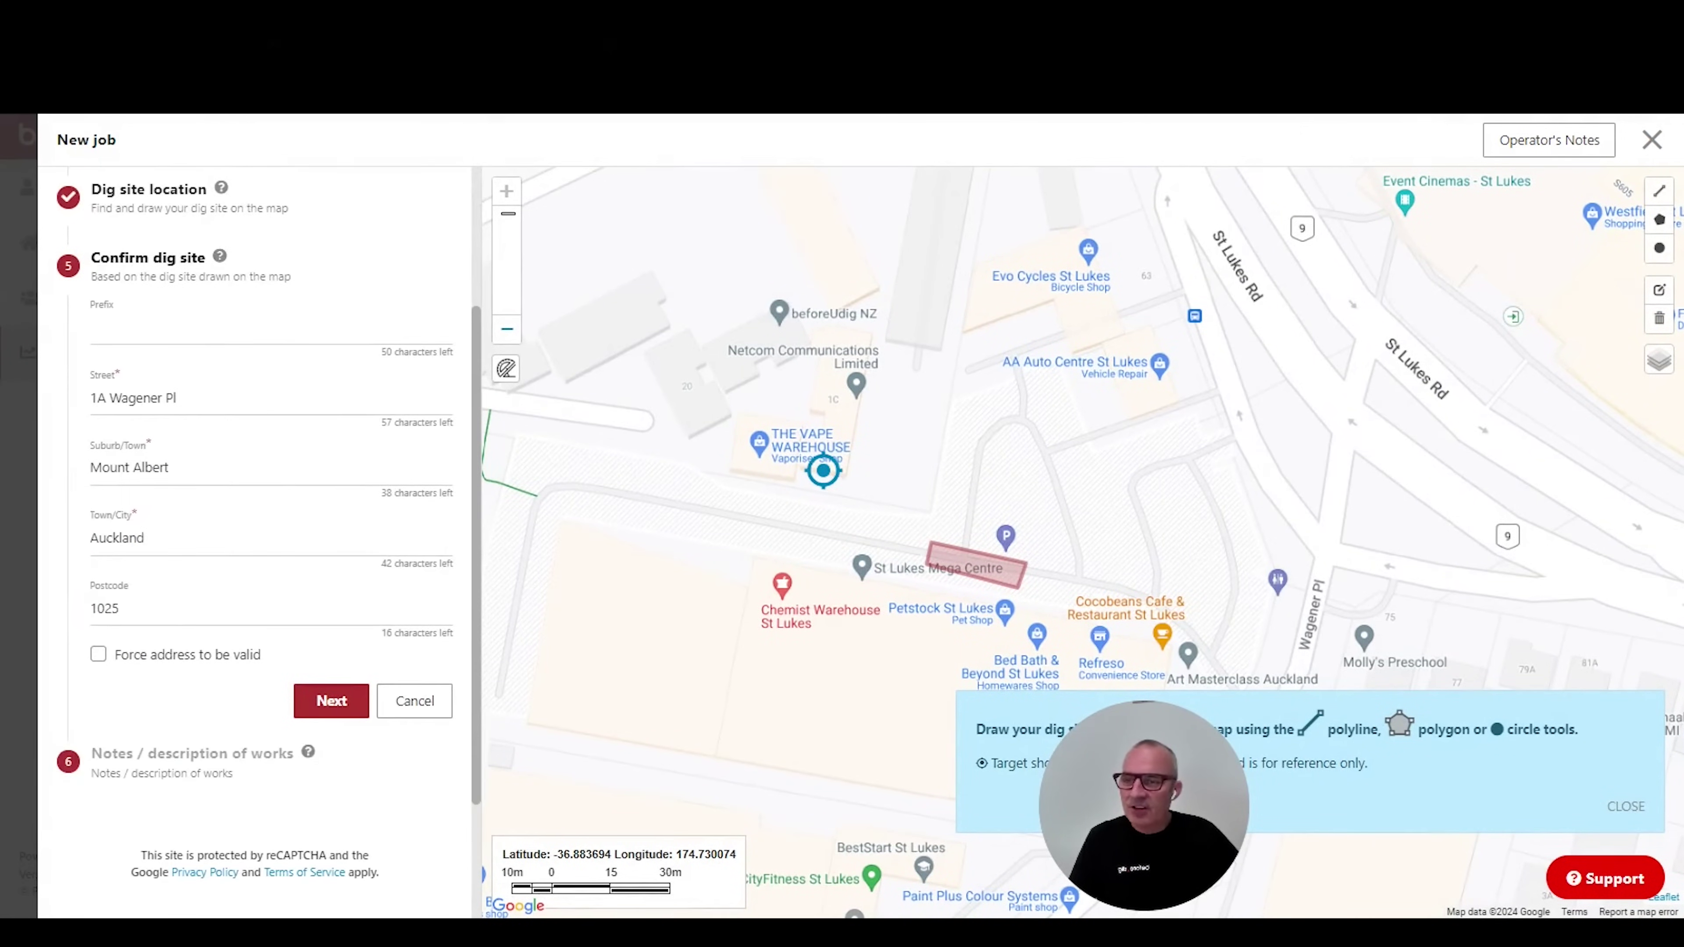
left_click(324, 701)
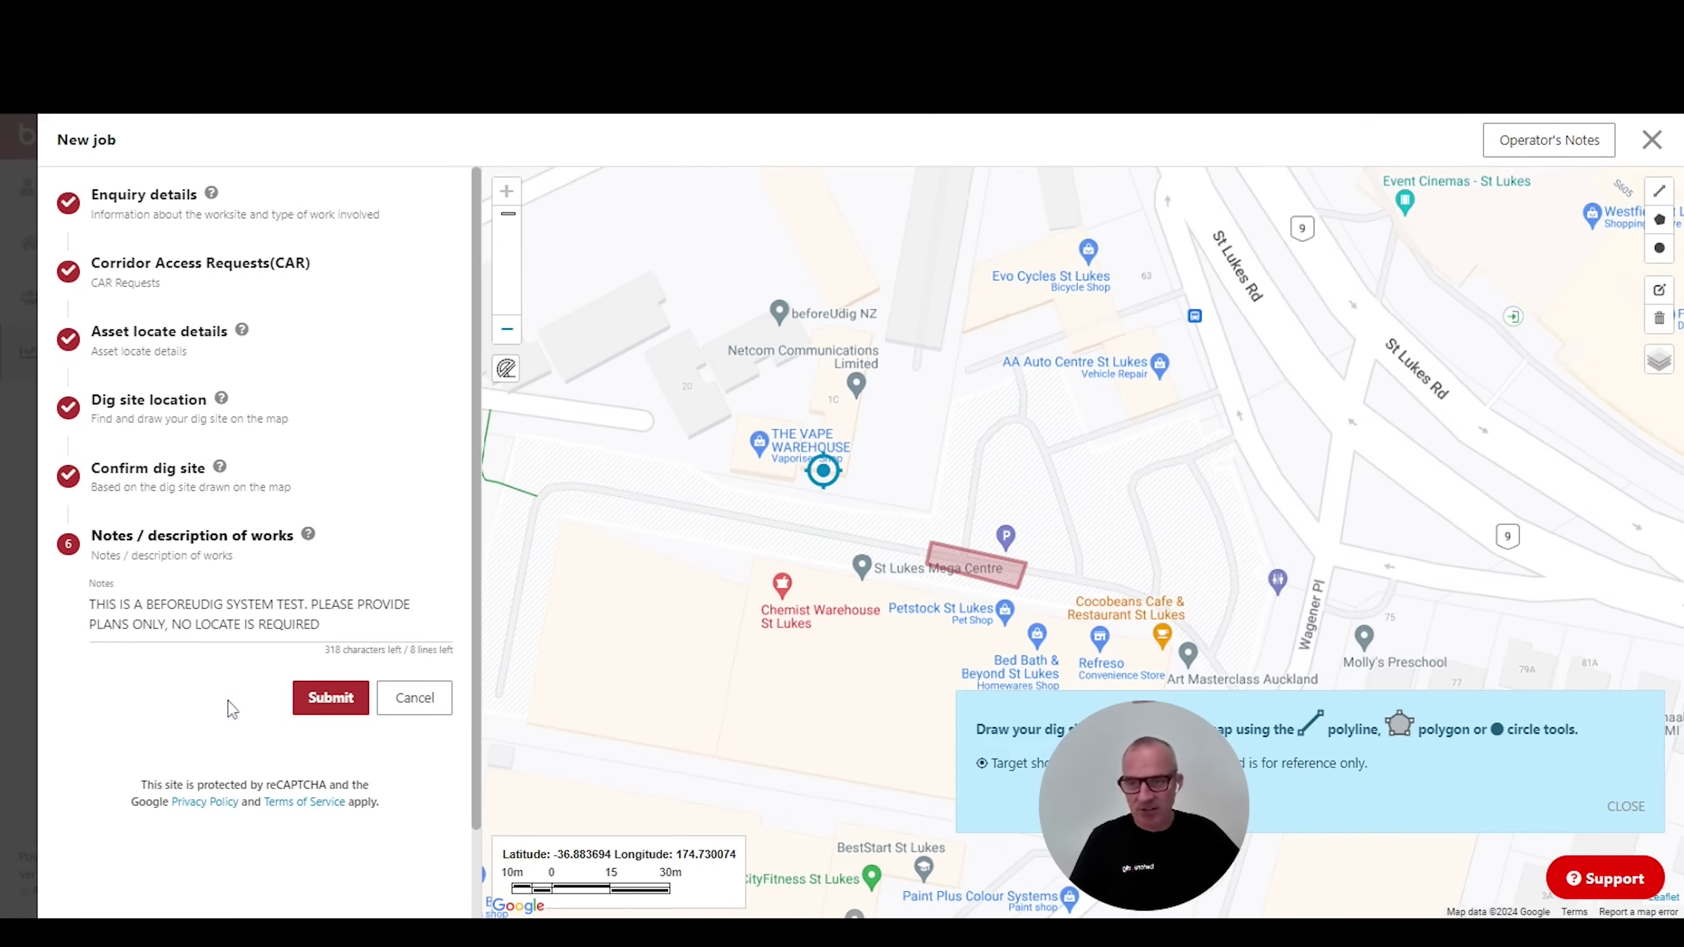
left_click(330, 697)
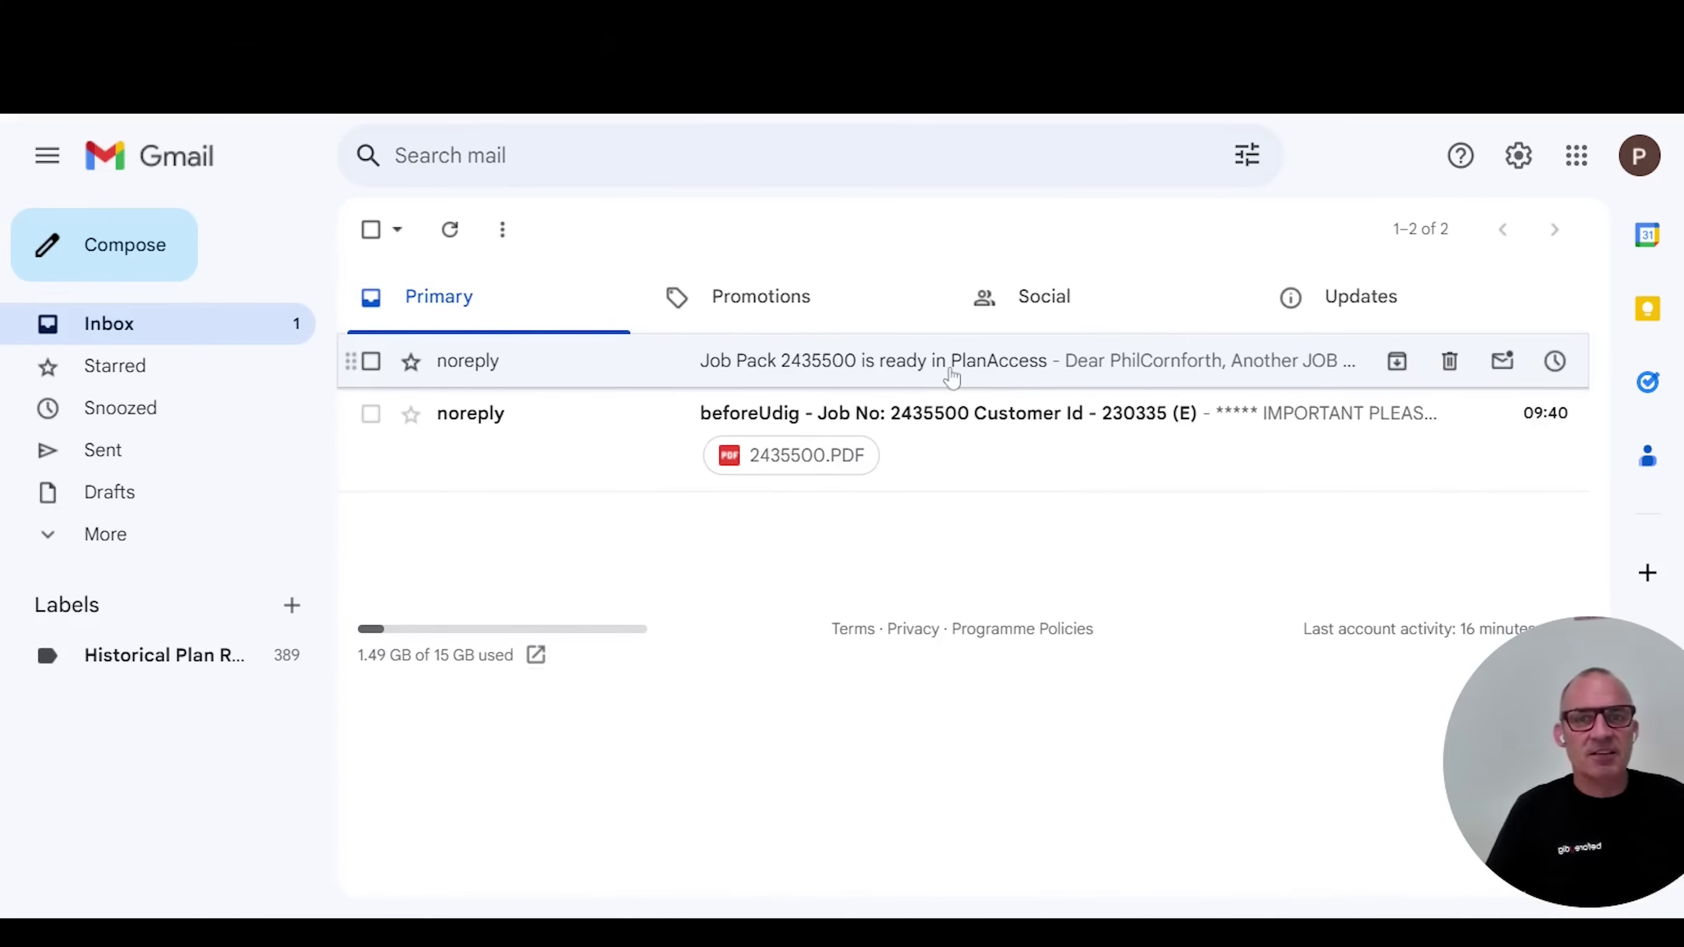
Open the 'Job Pack is ready in PlanAccess' email in Gmail.
left_click(952, 377)
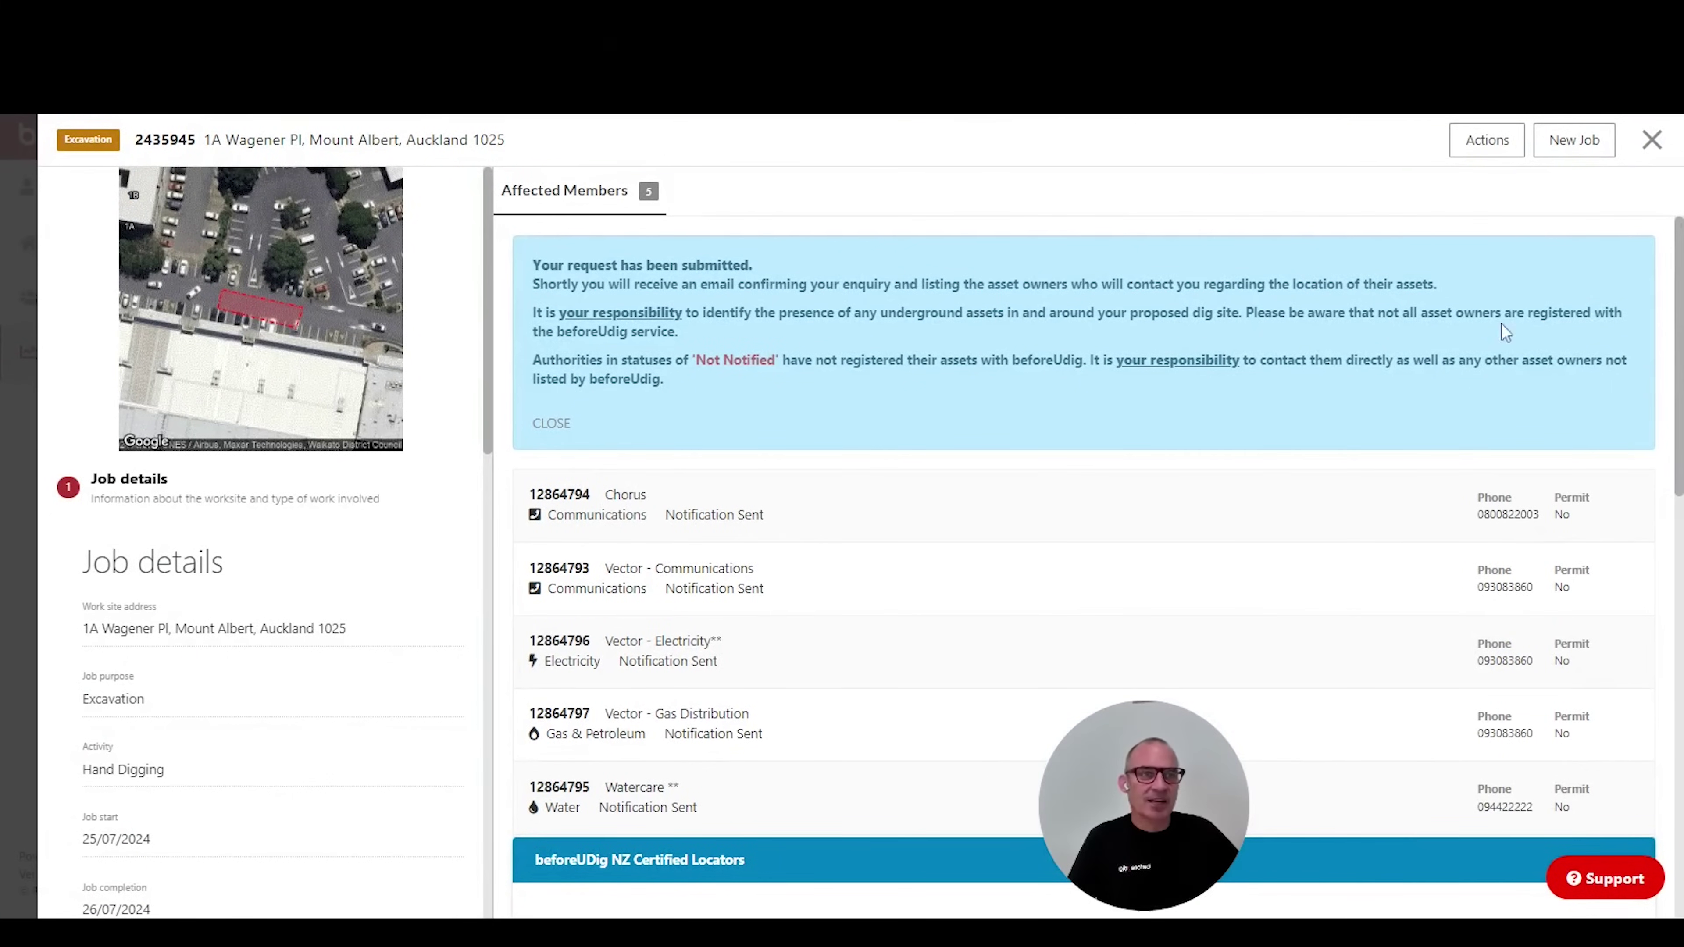
Close the submitted job's details and view the Job List Summary of responses.
left_click(1649, 141)
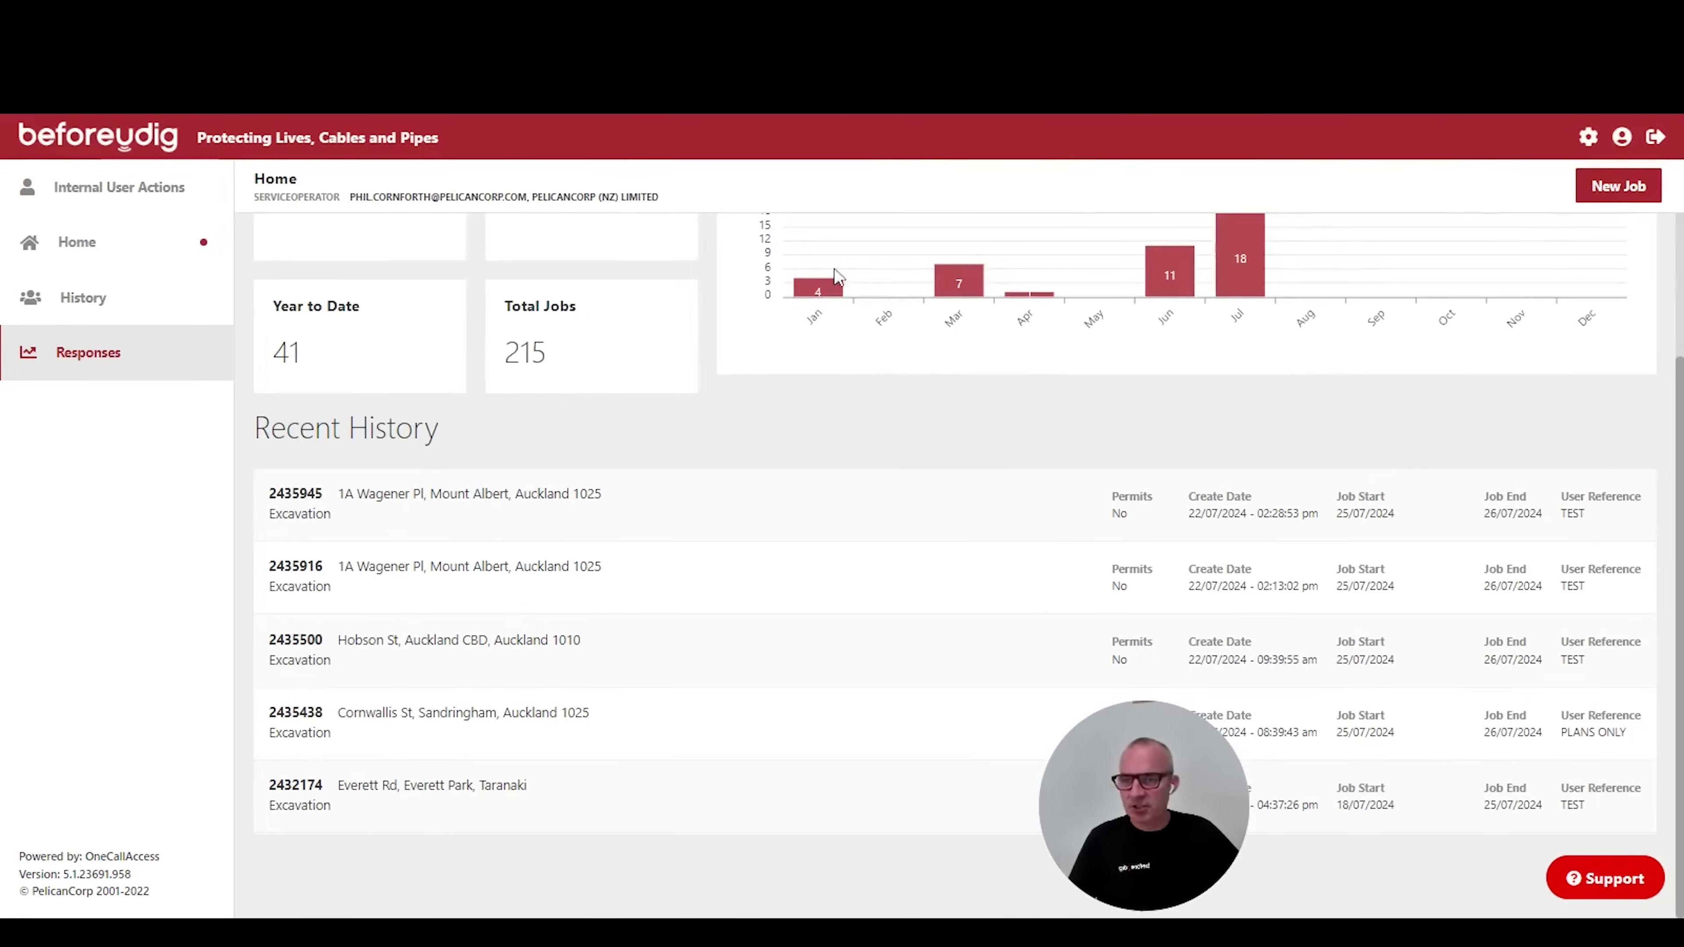
left_click(76, 358)
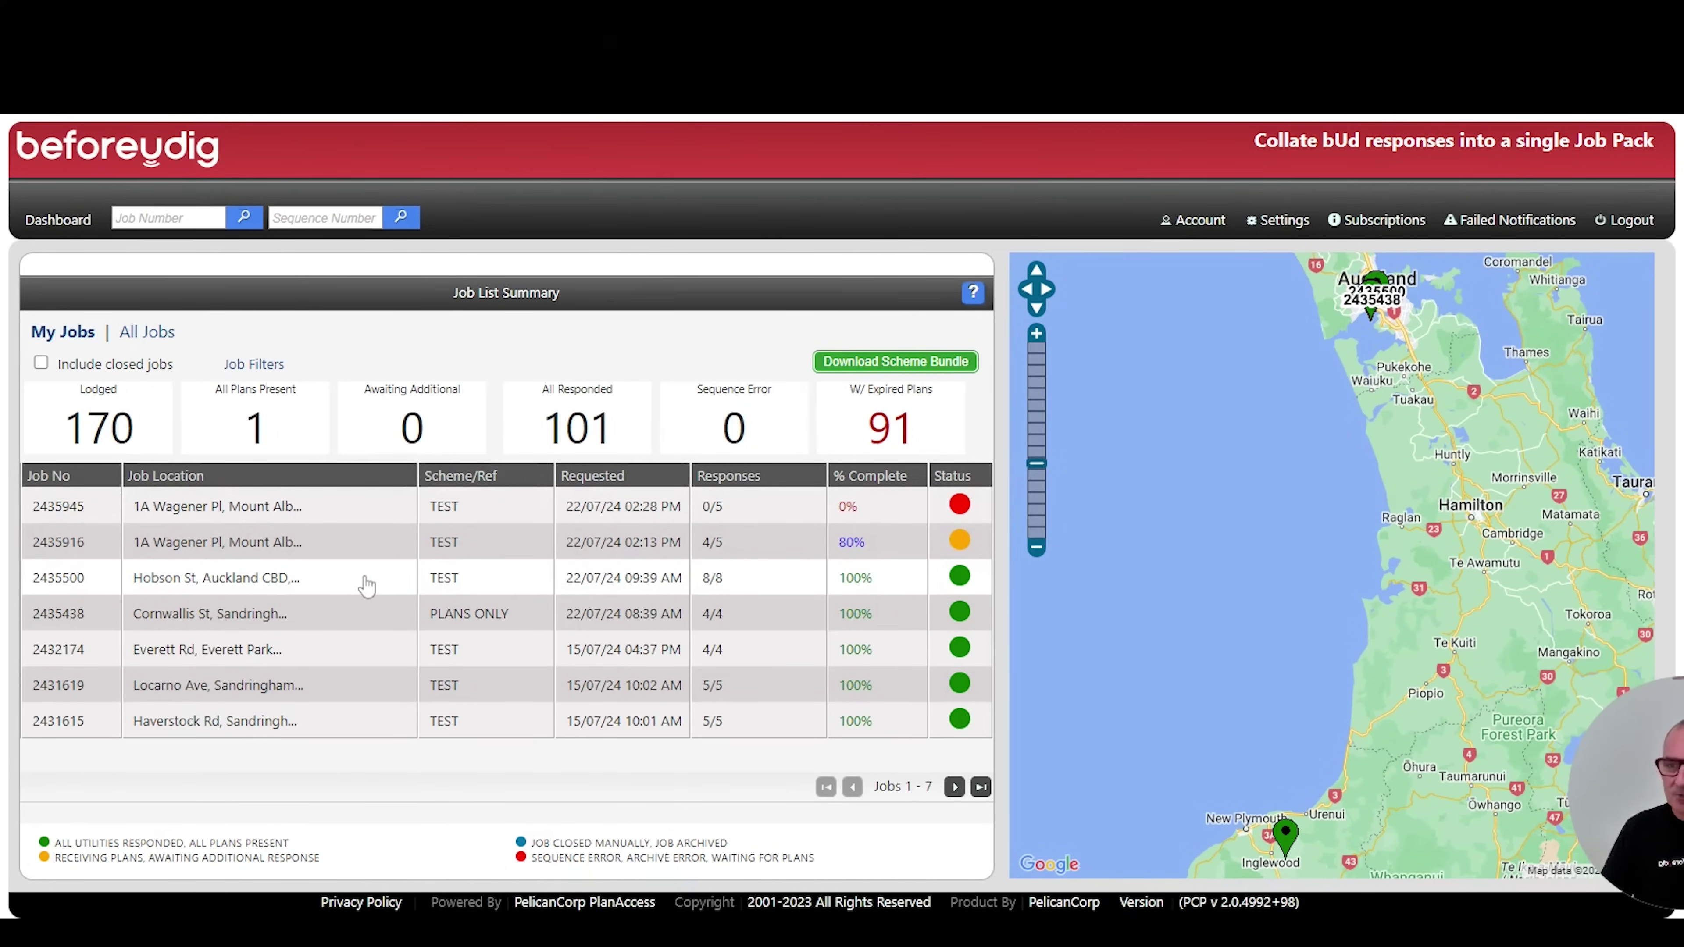
Open the Hobson St job, check Vector - Electricity and Chorus responses, and start a One NZ manual response.
left_click(366, 585)
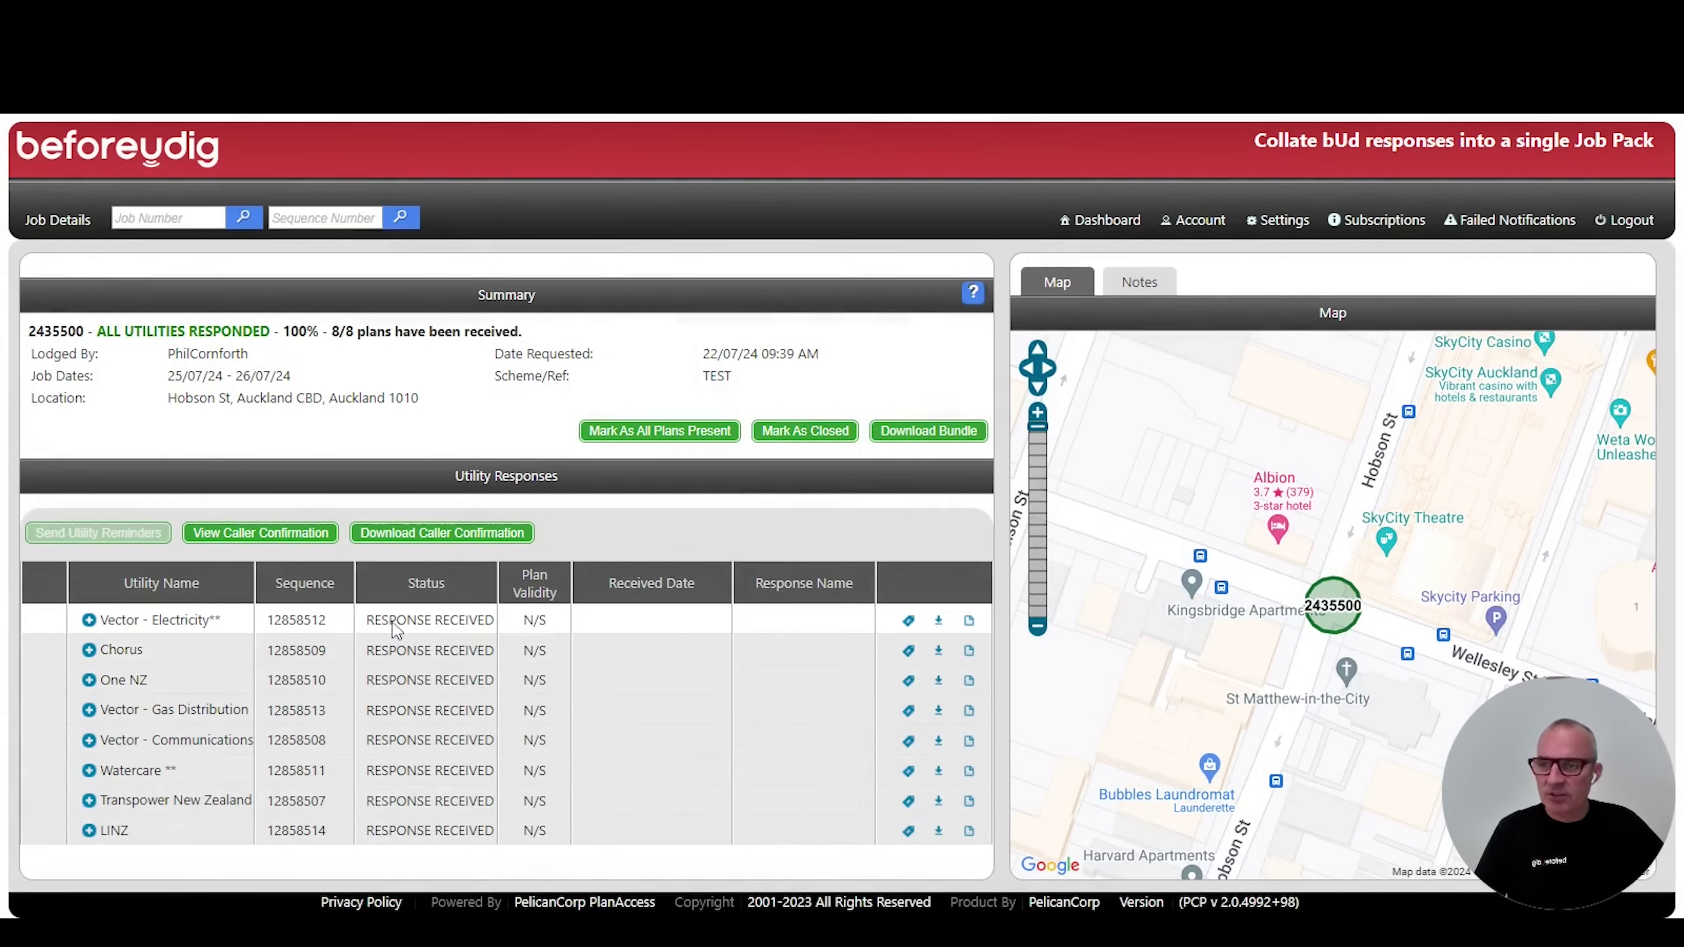
left_click(89, 621)
left_click(89, 622)
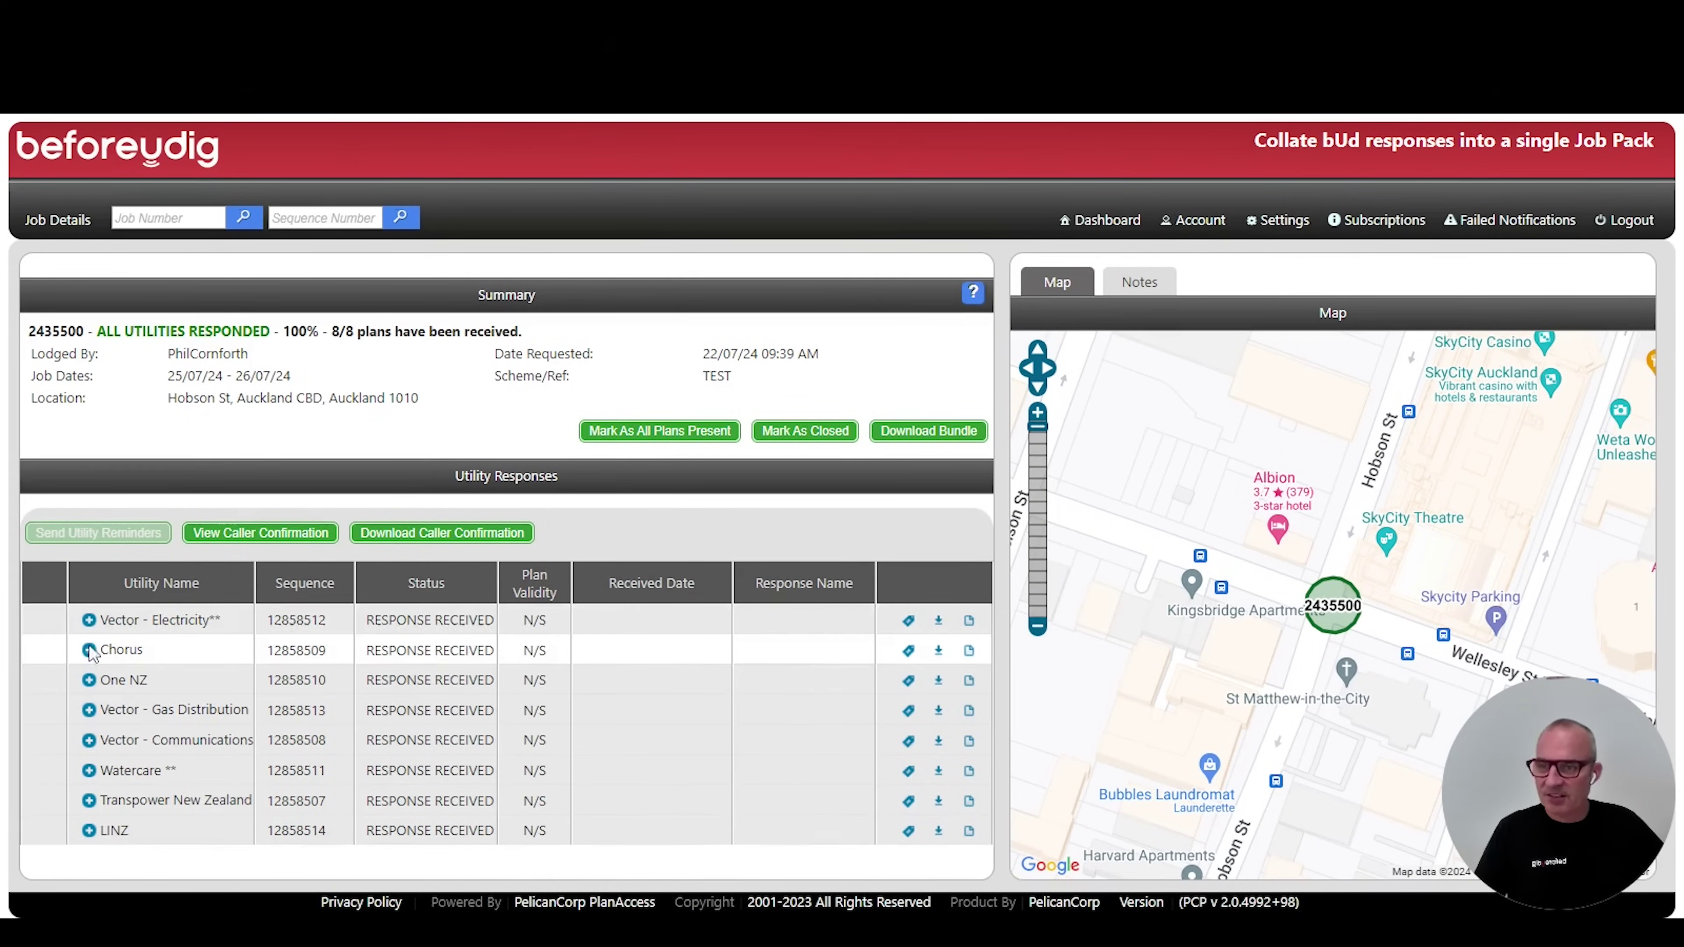
left_click(90, 651)
left_click(89, 651)
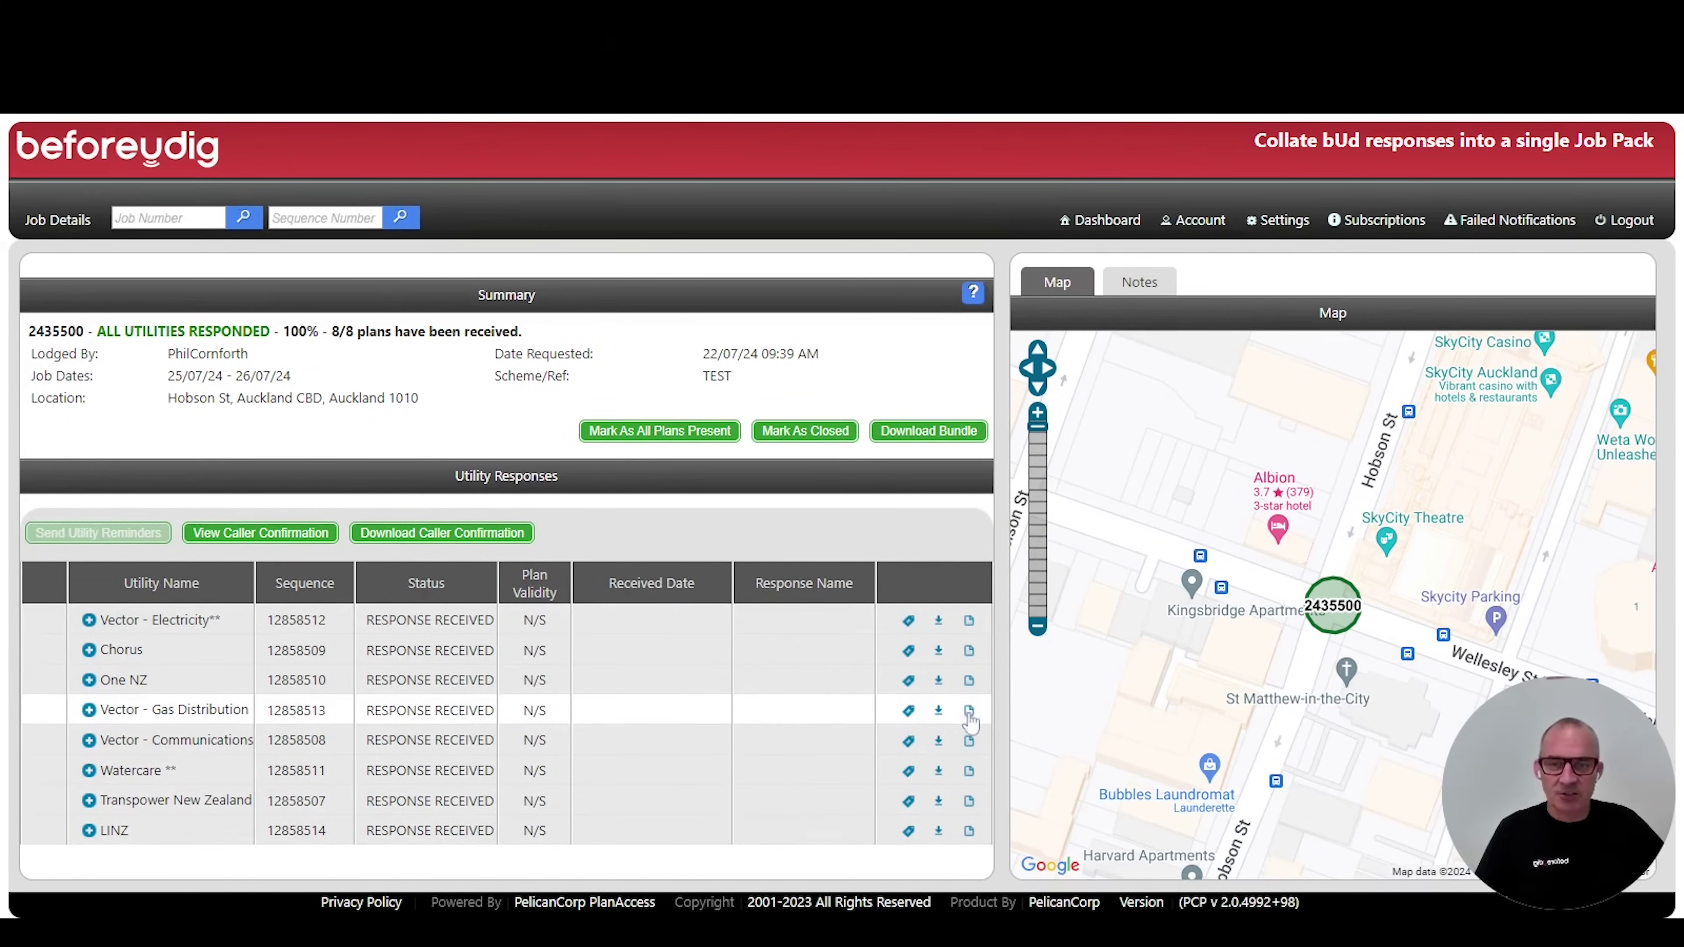
left_click(967, 681)
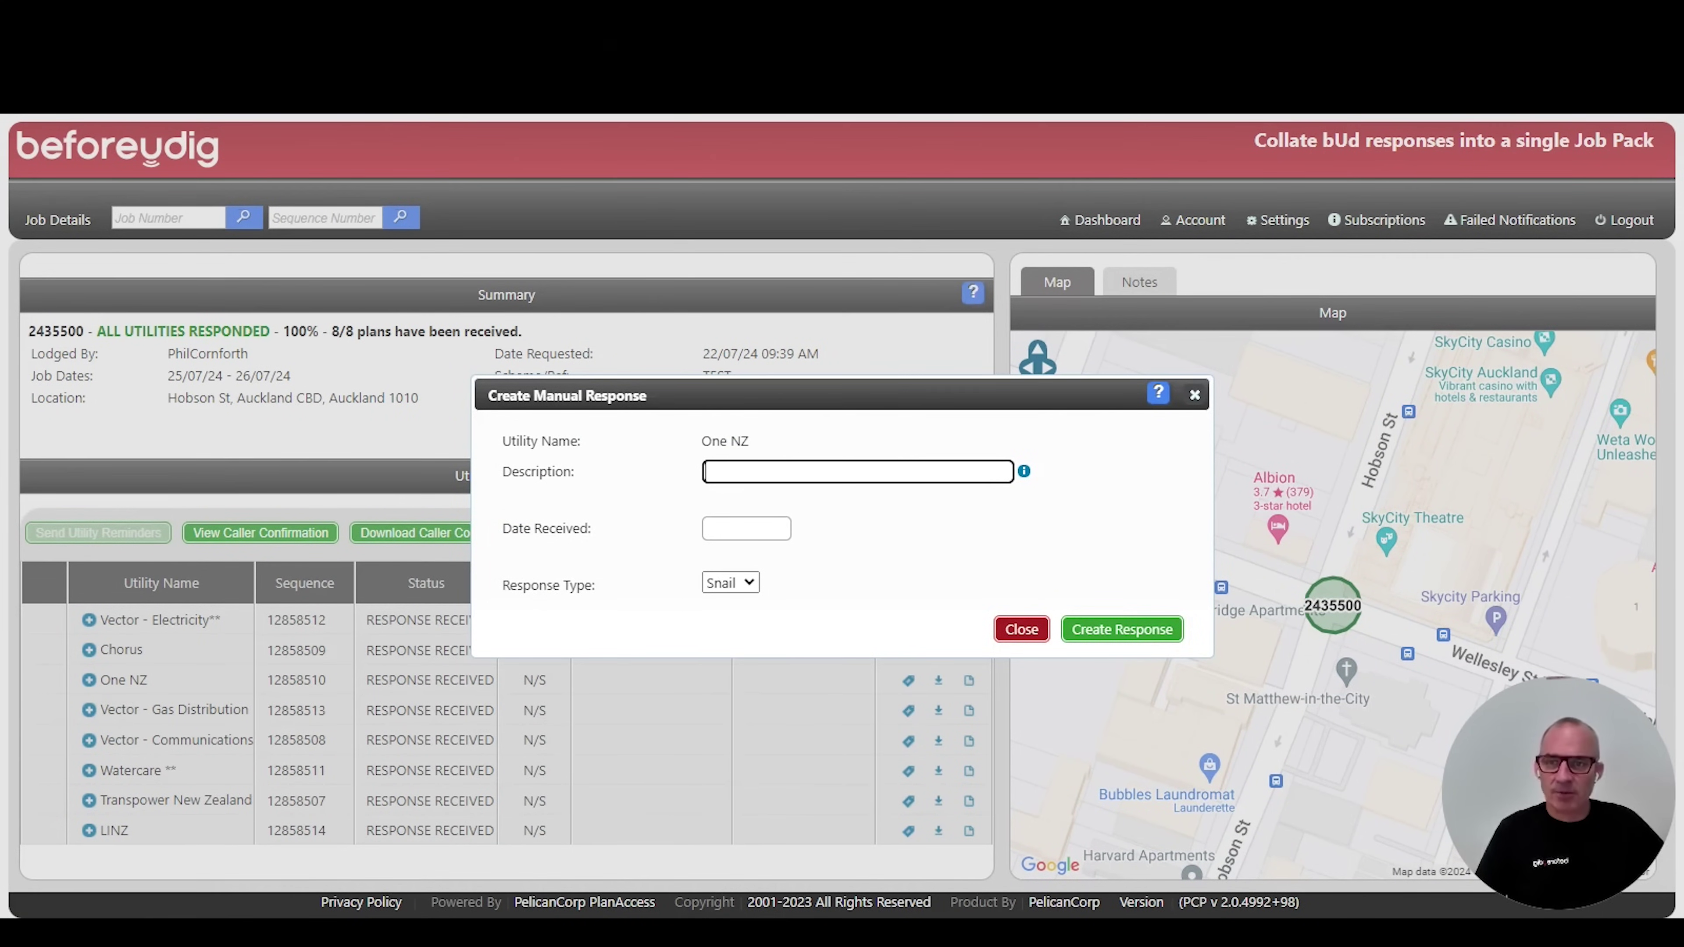
Close the One NZ Create Manual Response dialog without adding a response.
left_click(1013, 635)
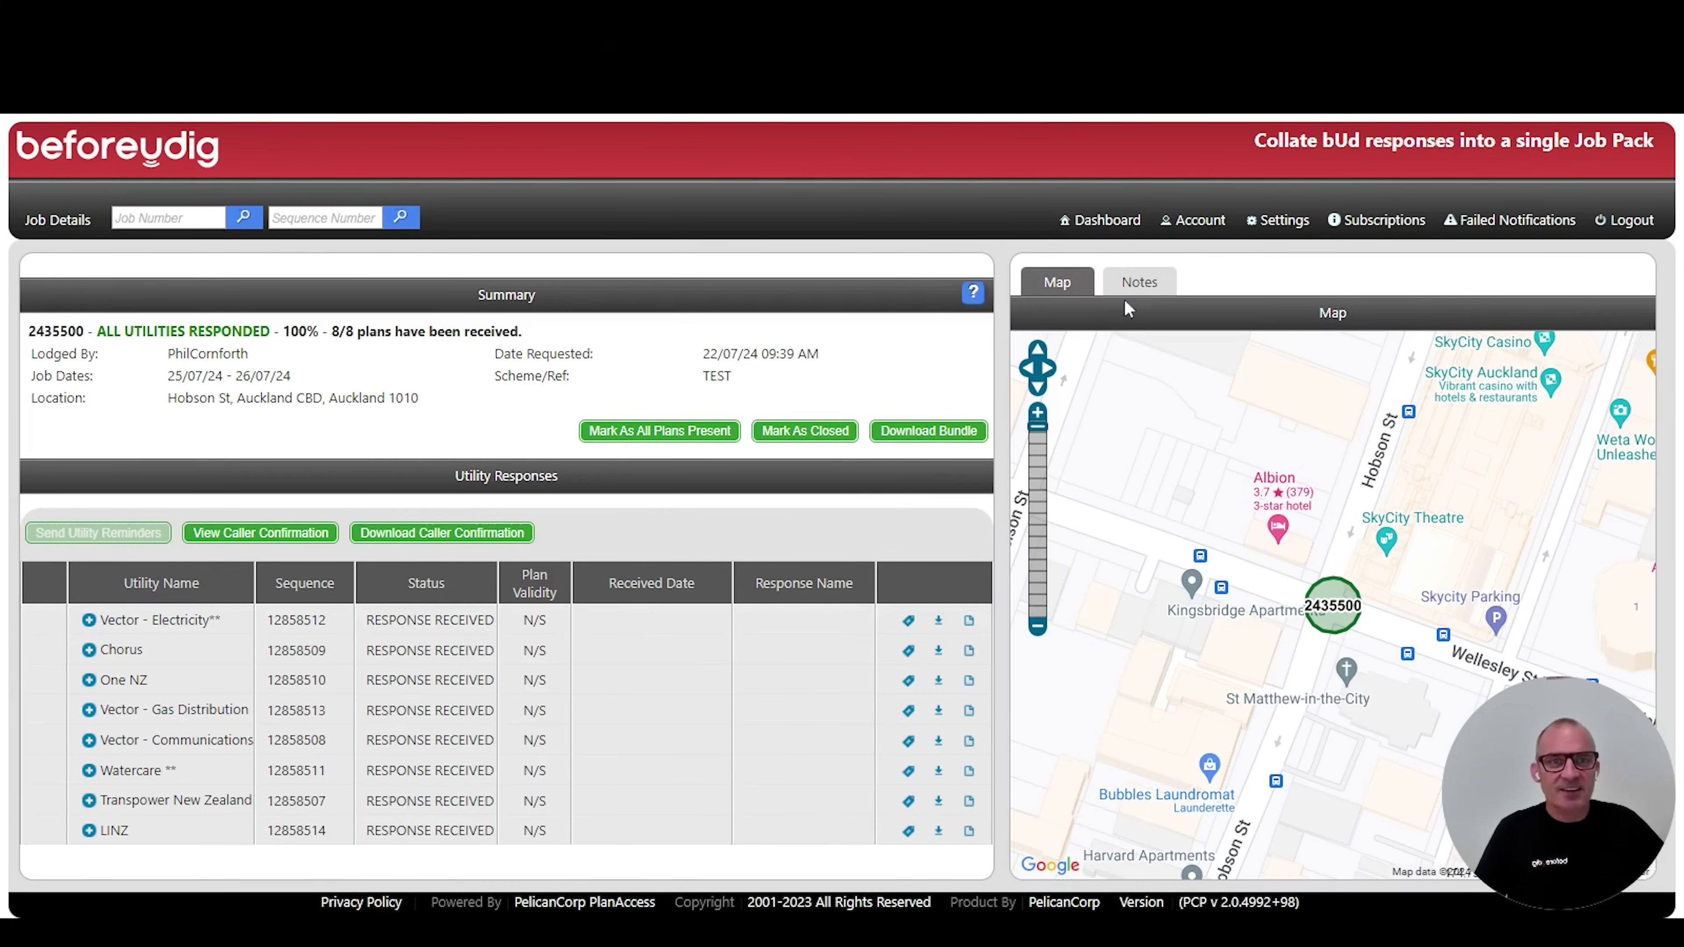
left_click(1154, 285)
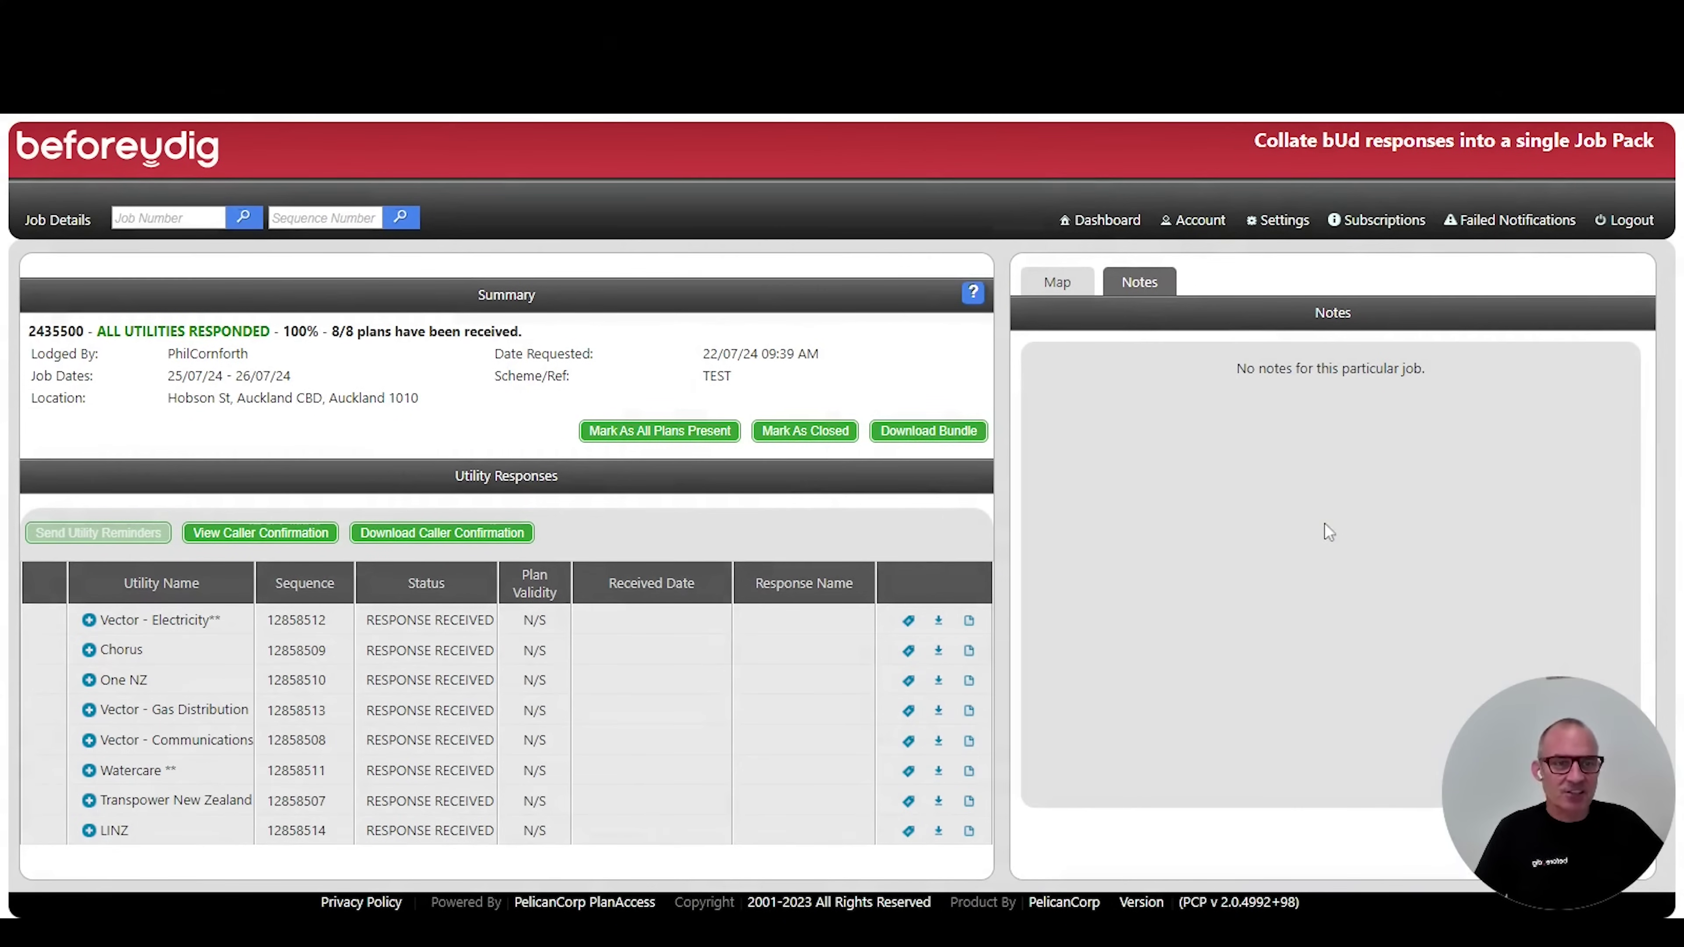
left_click_drag(1533, 765, 1275, 764)
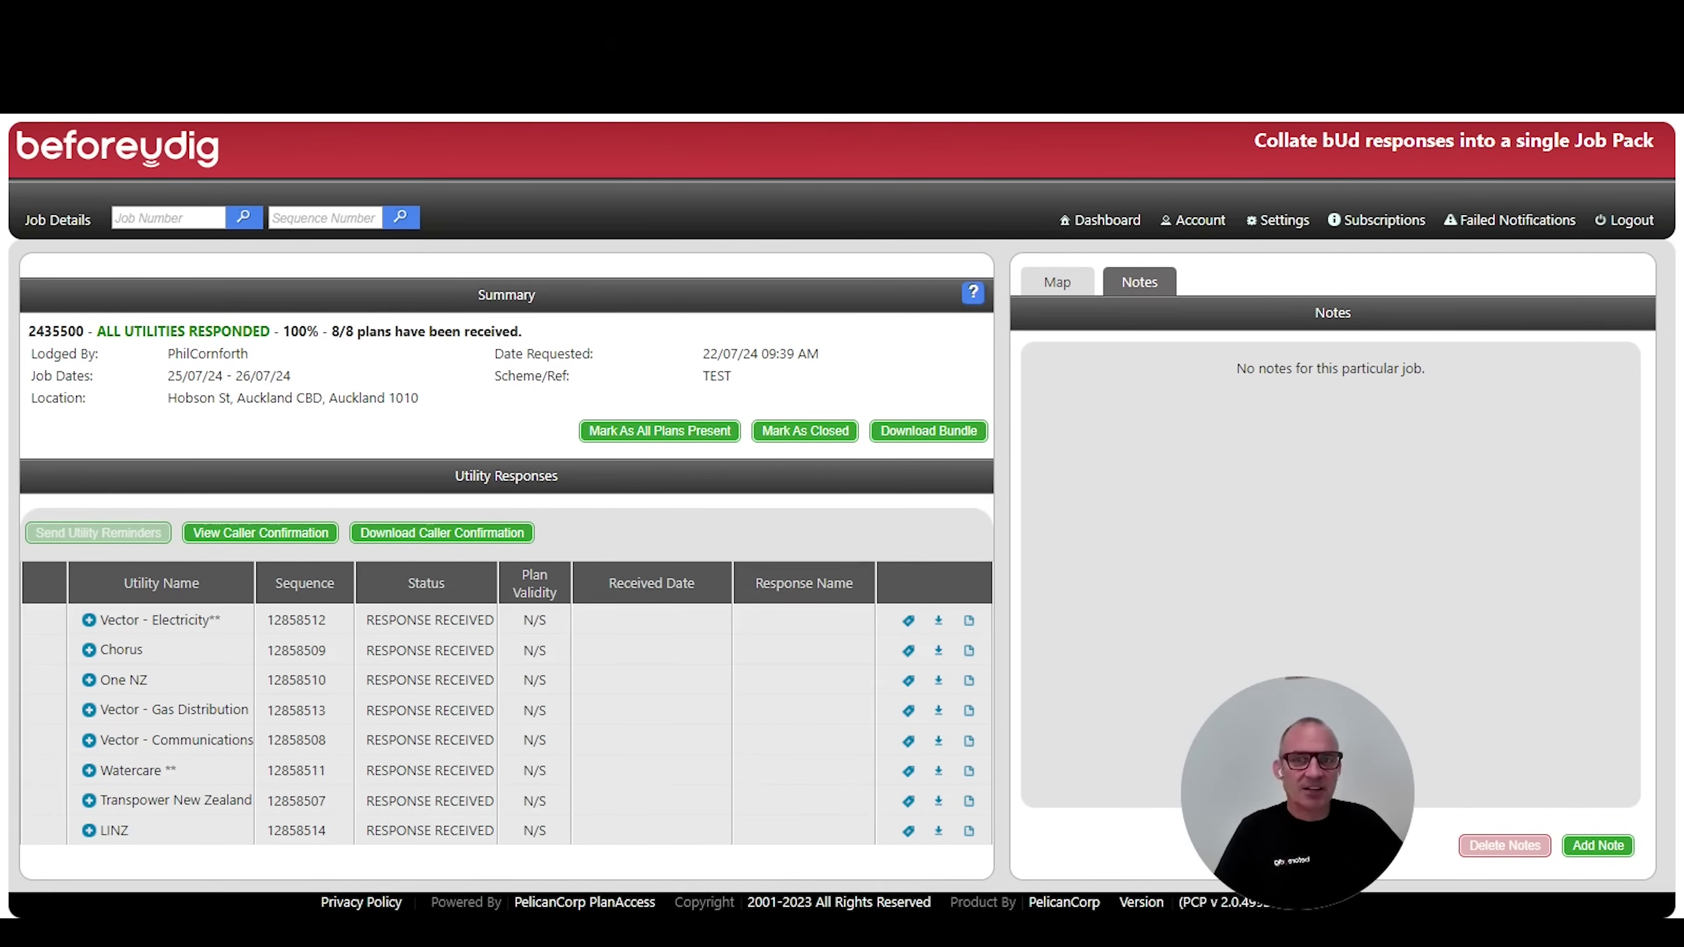
left_click(925, 437)
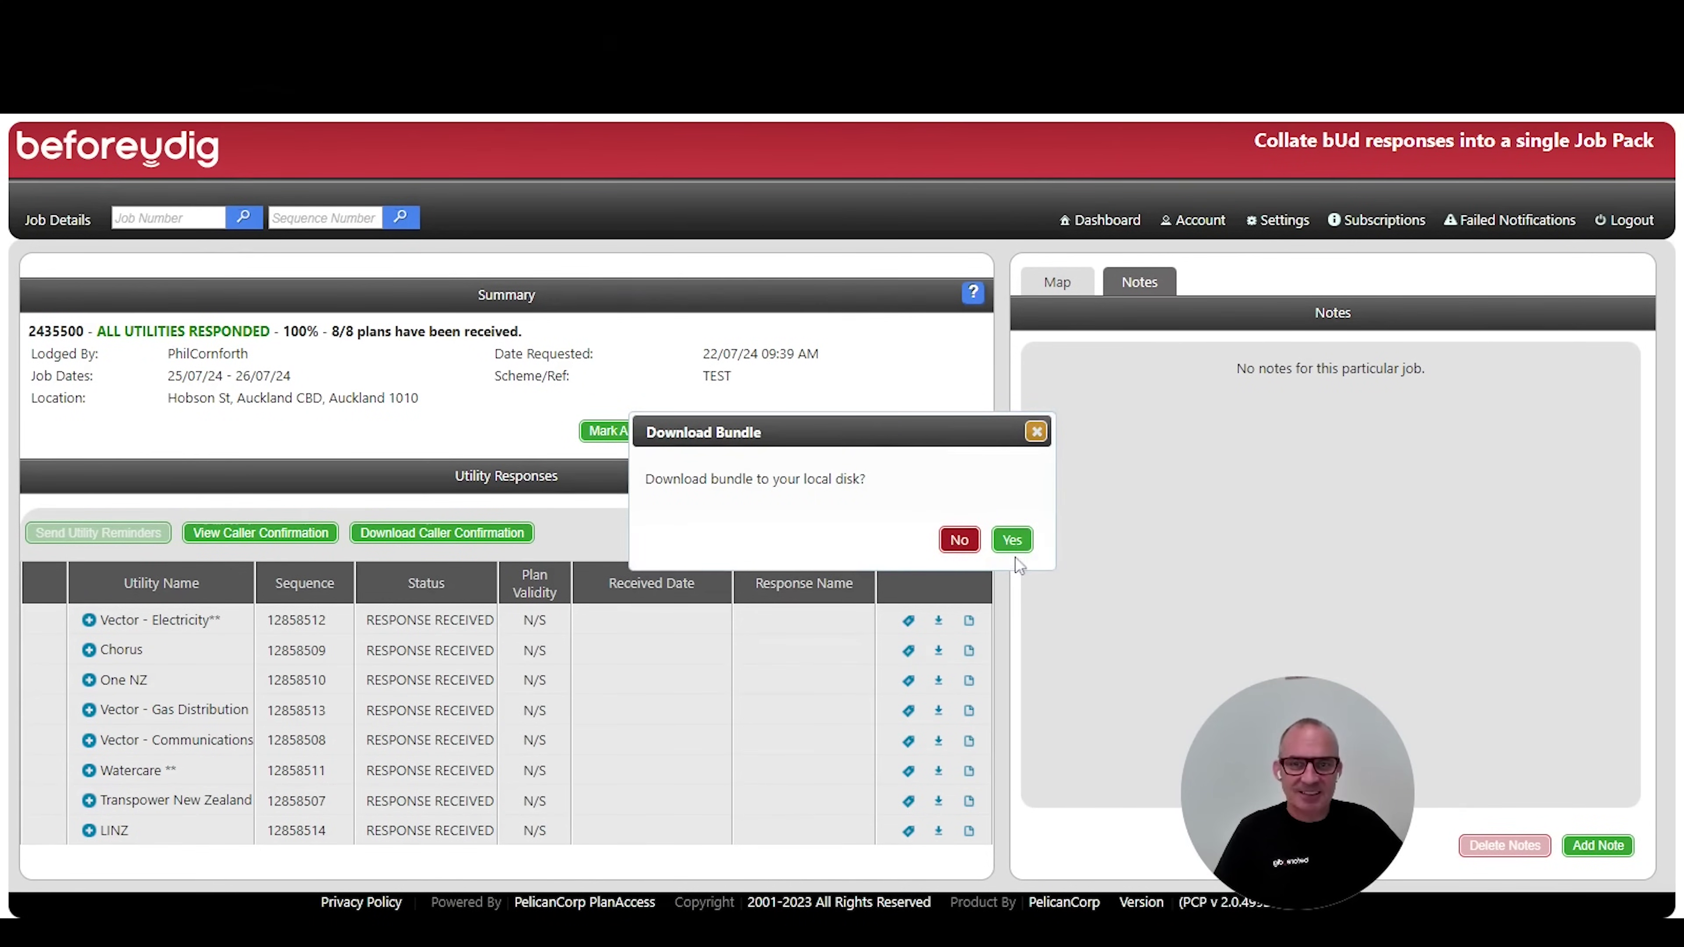
left_click(1012, 542)
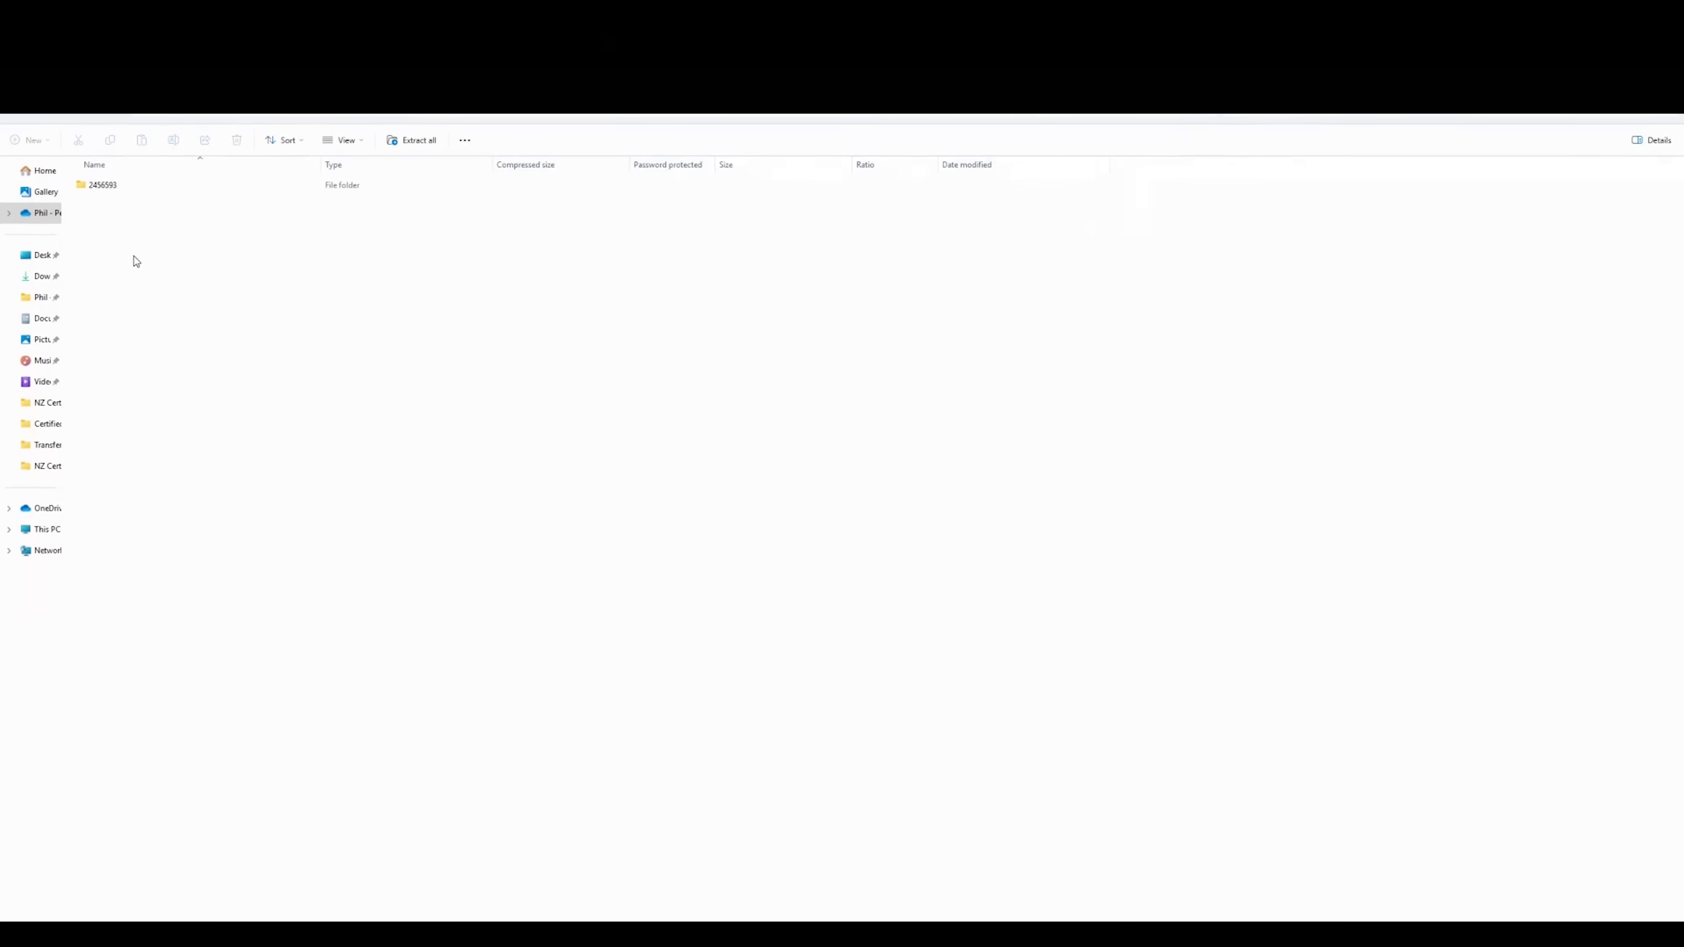
double_click(96, 189)
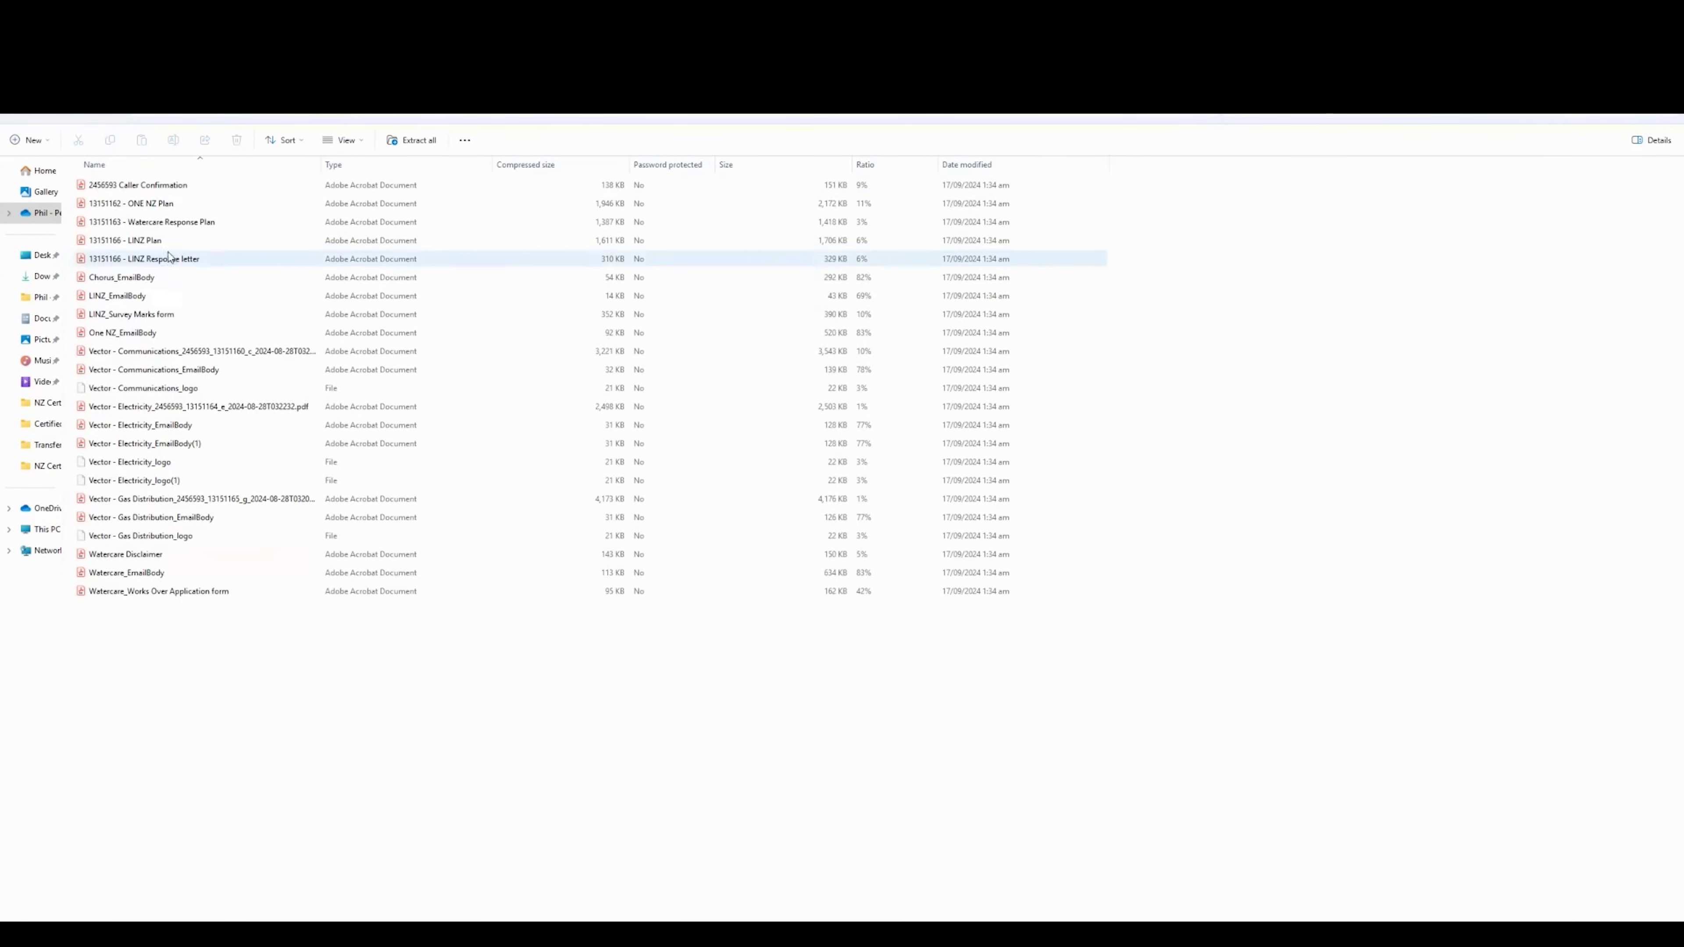
left_click(174, 224)
double_click(173, 224)
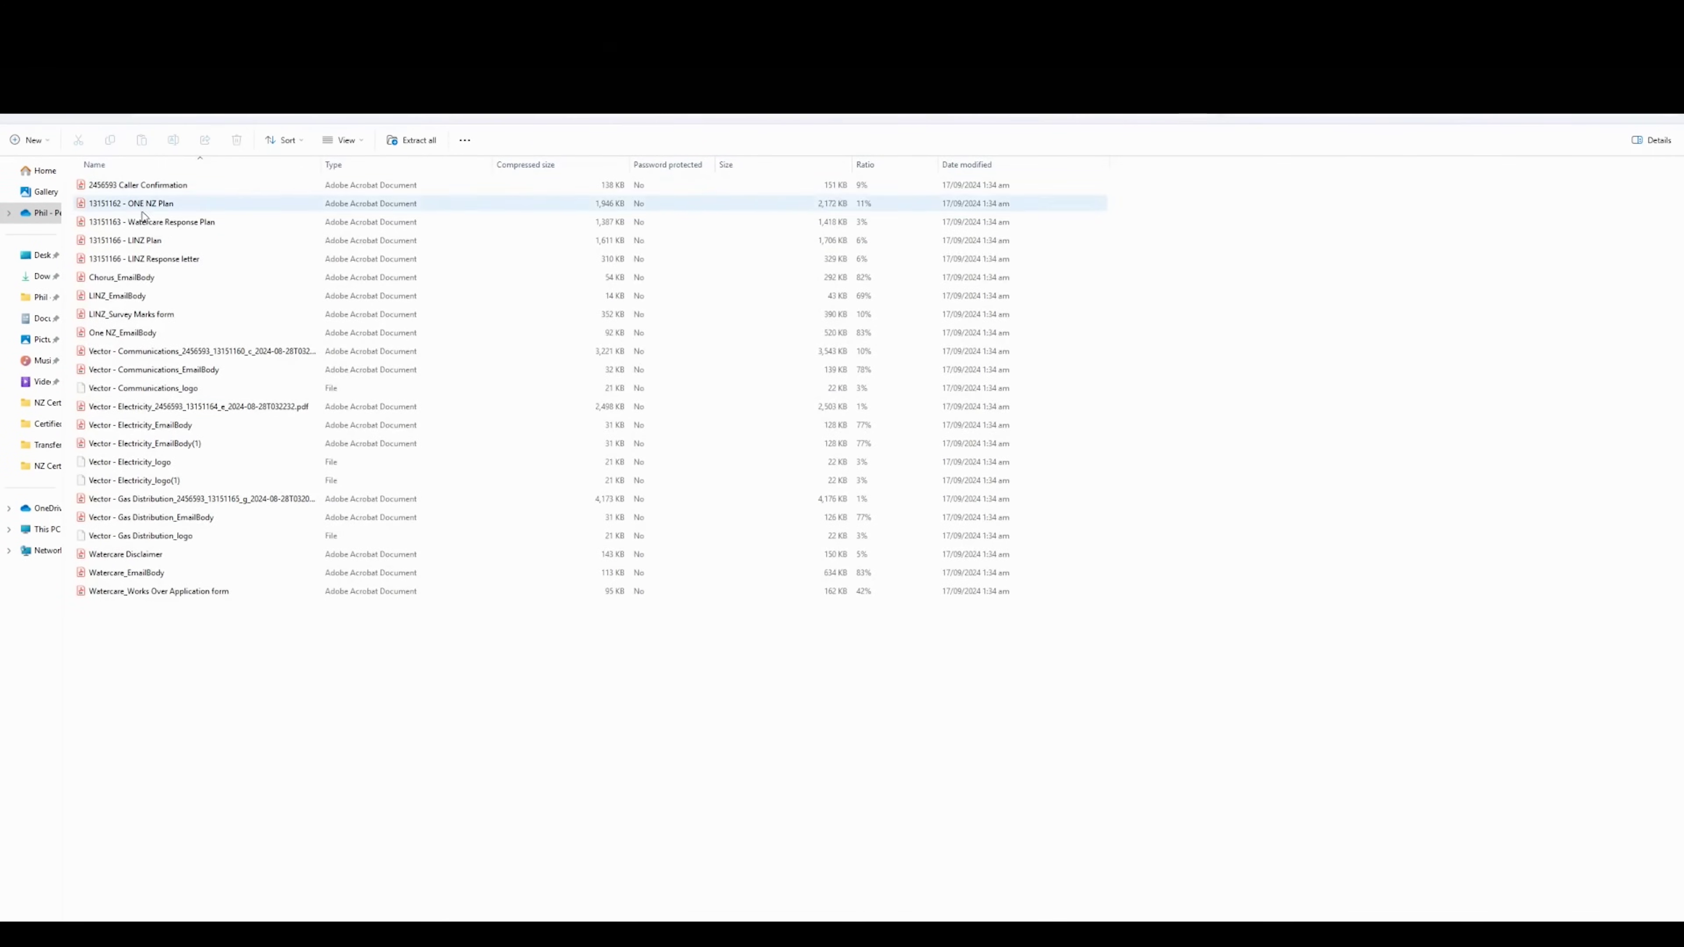
left_click(174, 224)
double_click(173, 223)
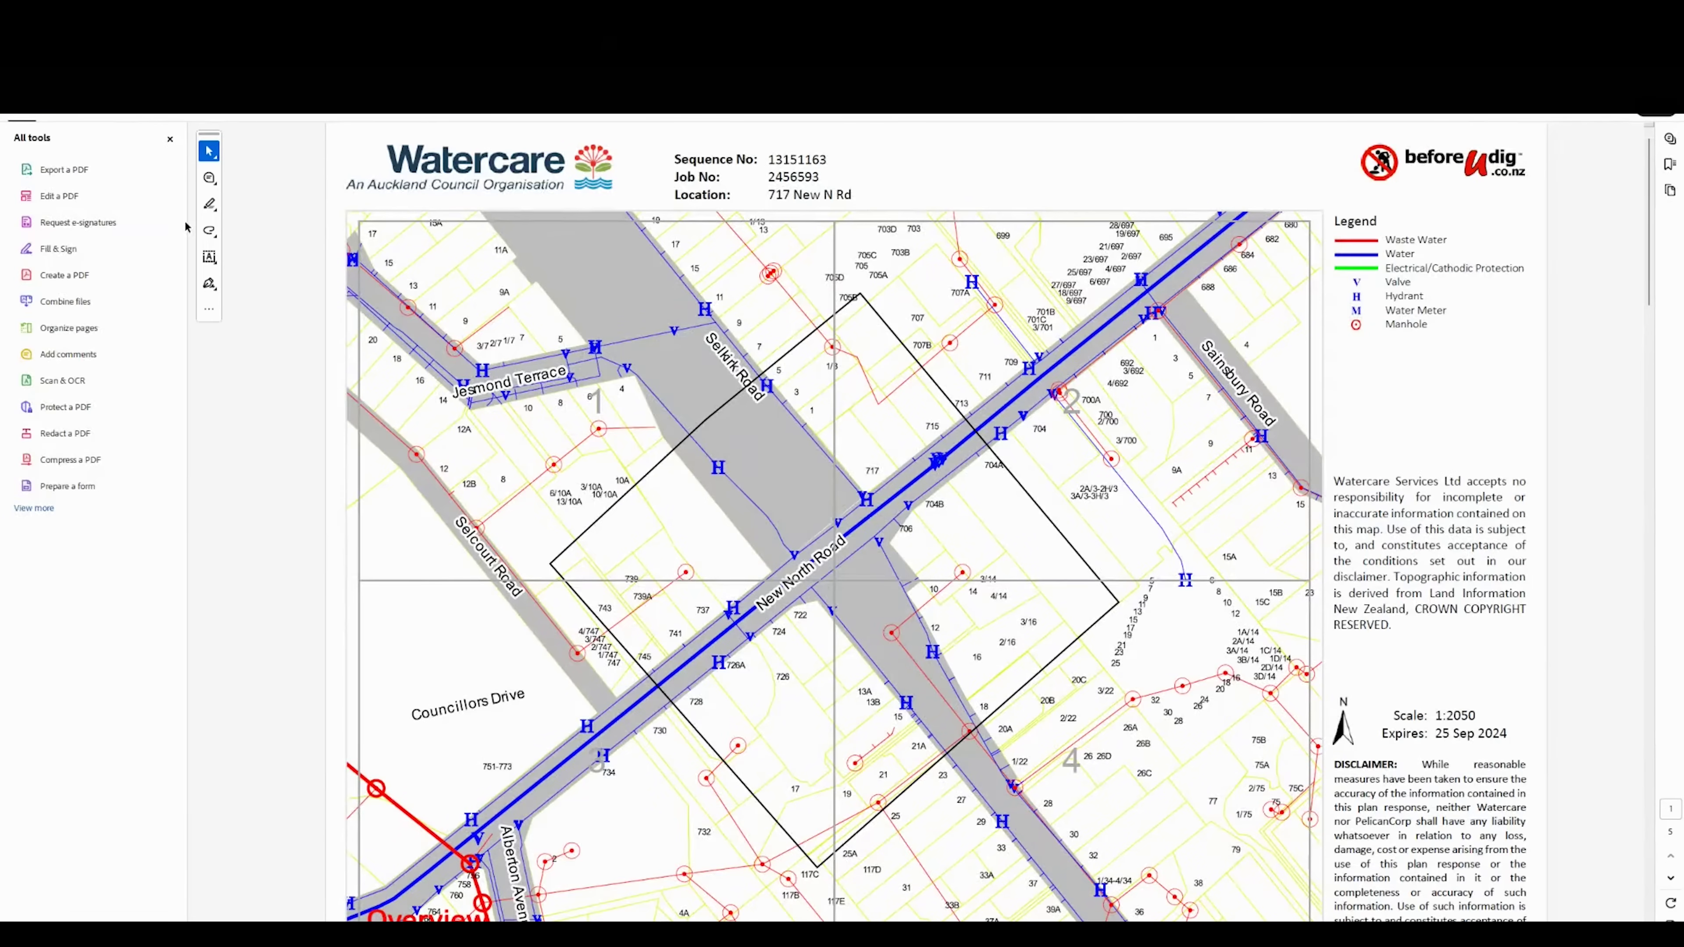